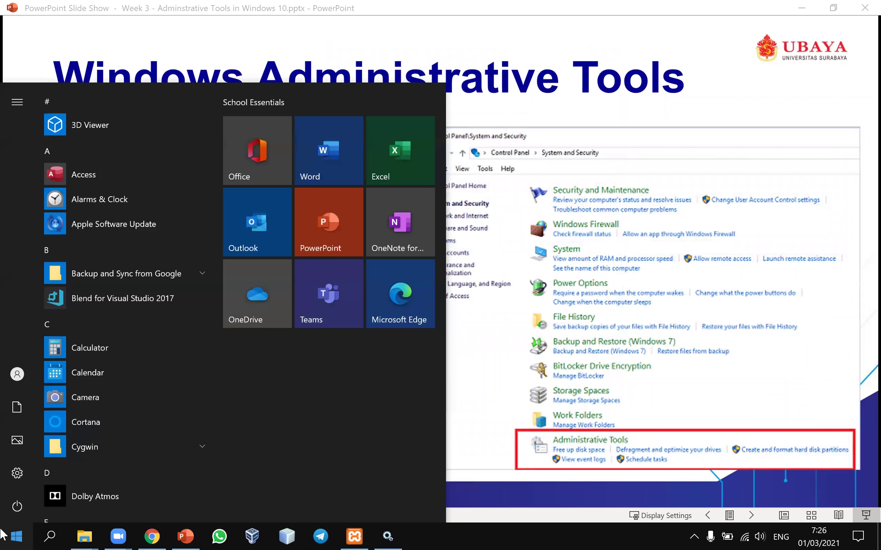
# - Search the Start menu for 'admini' to bring up Windows Administrative Tools
pyautogui.scroll(-1, 143, 245)
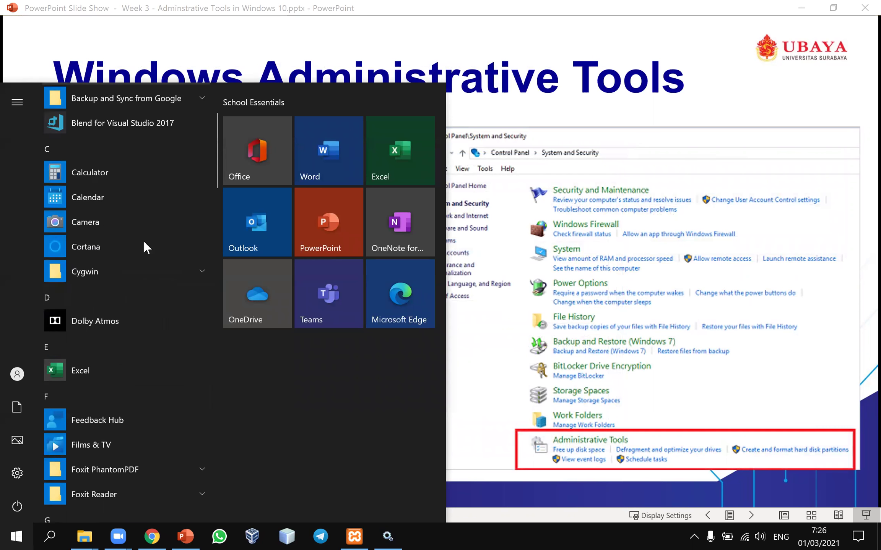
pyautogui.scroll(1, 143, 241)
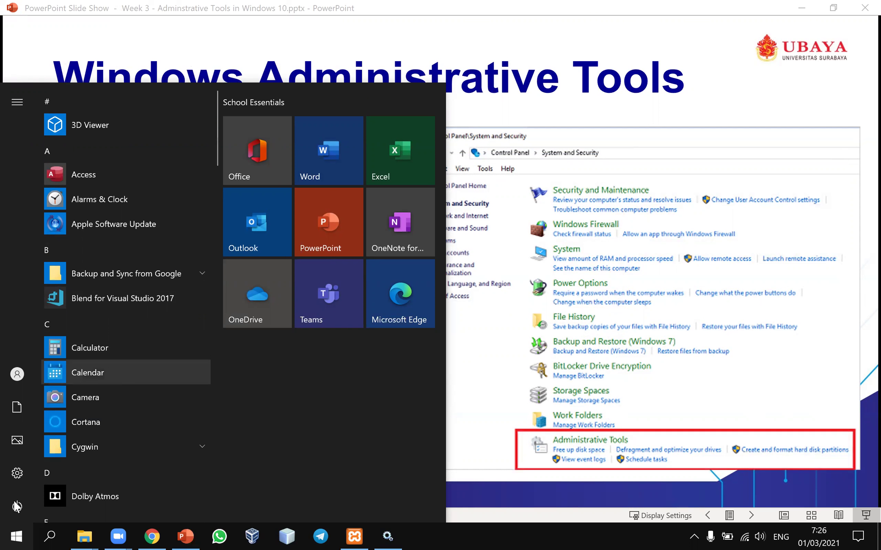
pyautogui.click(5, 535)
pyautogui.click(5, 535)
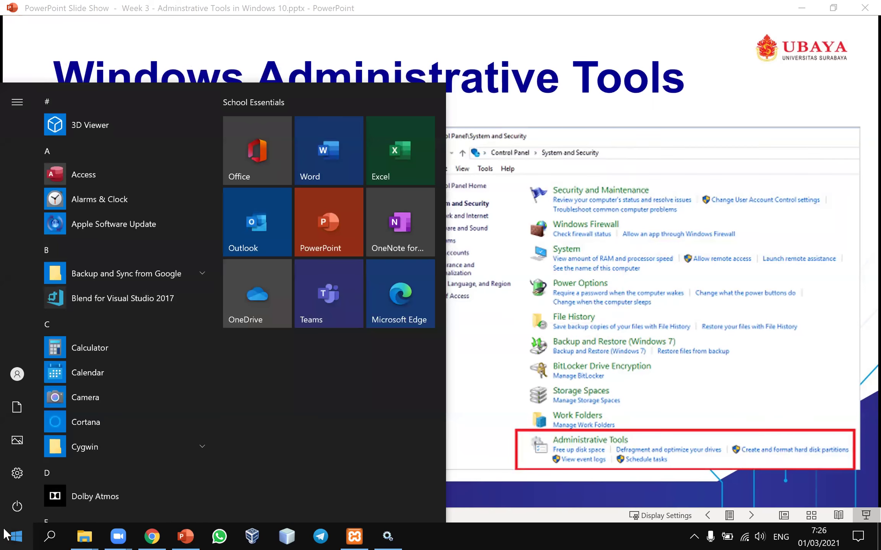
pyautogui.write('admini')
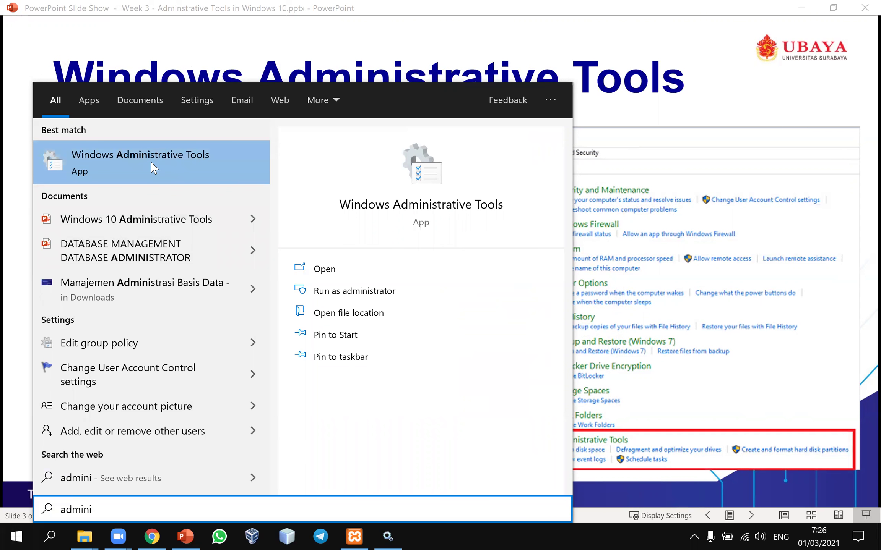
# - Open the Windows Administrative Tools folder and position its Explorer window
pyautogui.click(112, 165)
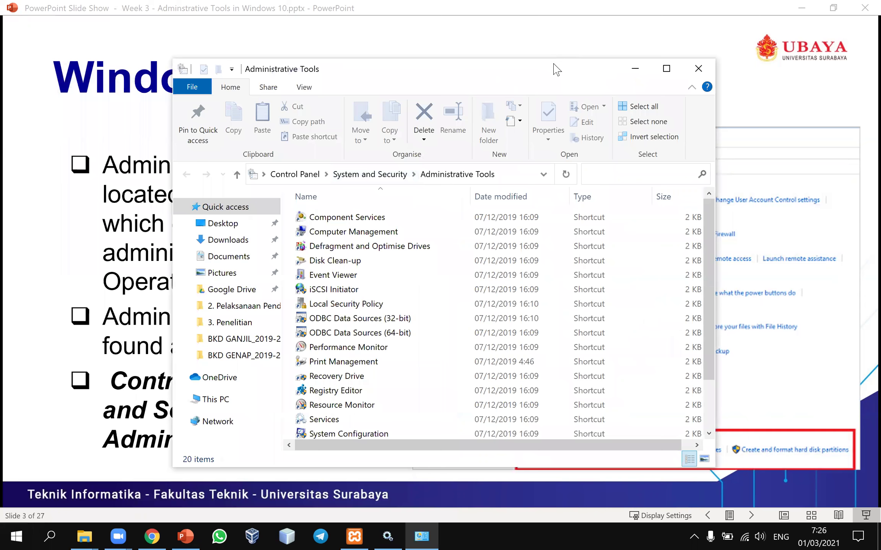
pyautogui.moveTo(539, 75); pyautogui.dragTo(553, 54)
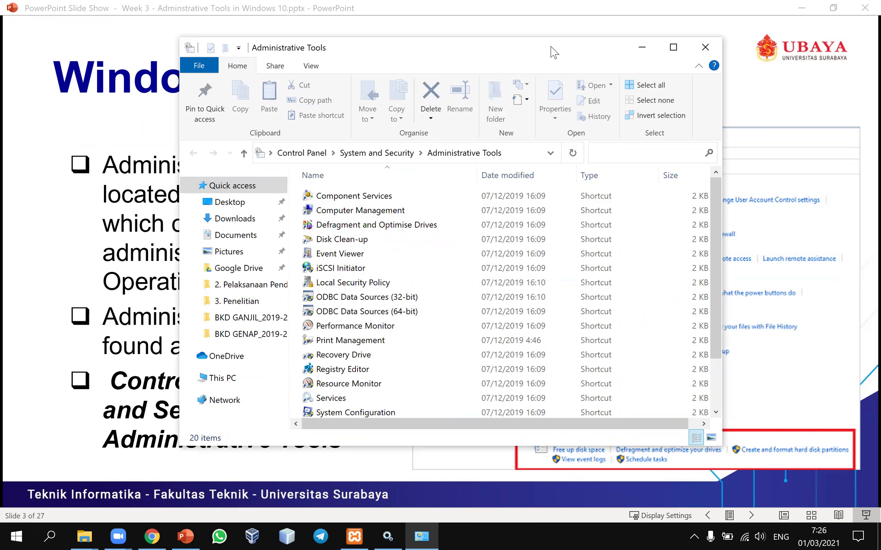
pyautogui.moveTo(565, 56); pyautogui.dragTo(539, 55)
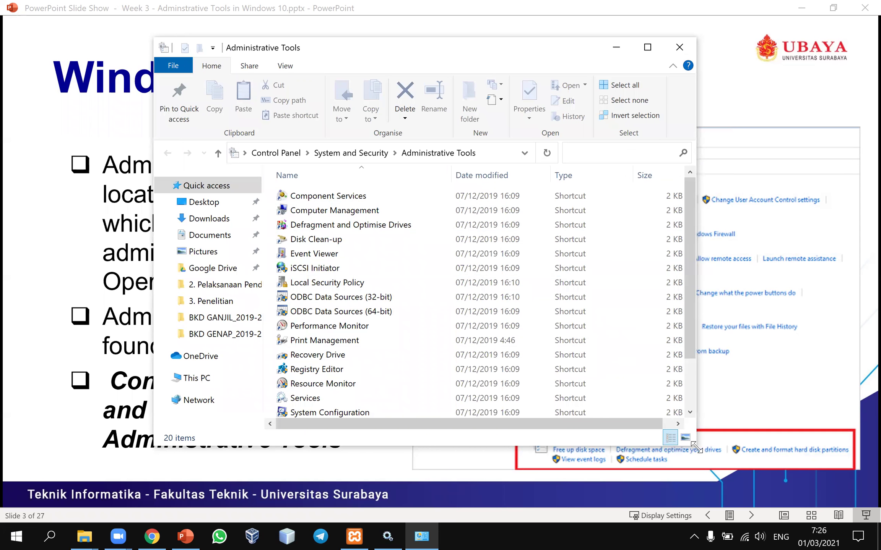
# - Enlarge the folder window to list all 20 tools, then advance to slide 4, 'Disk Cleanup'
pyautogui.moveTo(695, 446); pyautogui.dragTo(811, 472)
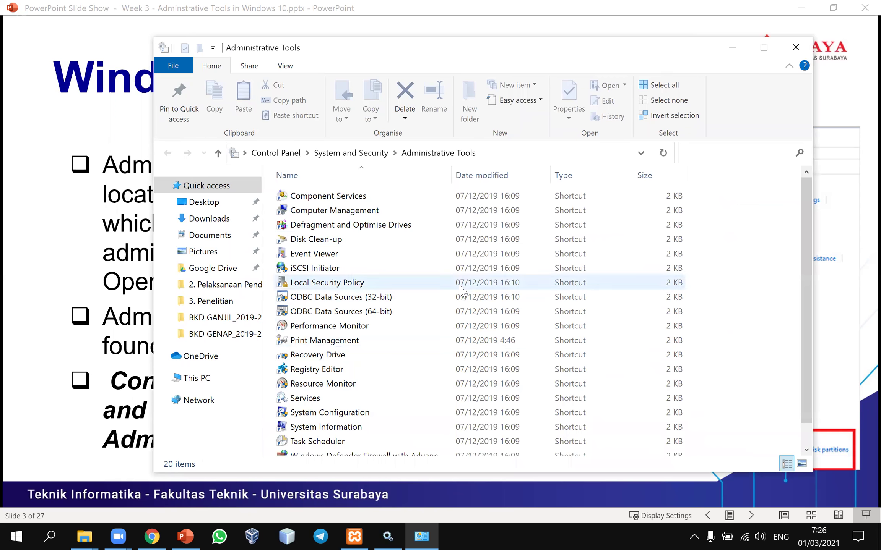
pyautogui.moveTo(541, 53); pyautogui.dragTo(515, 41)
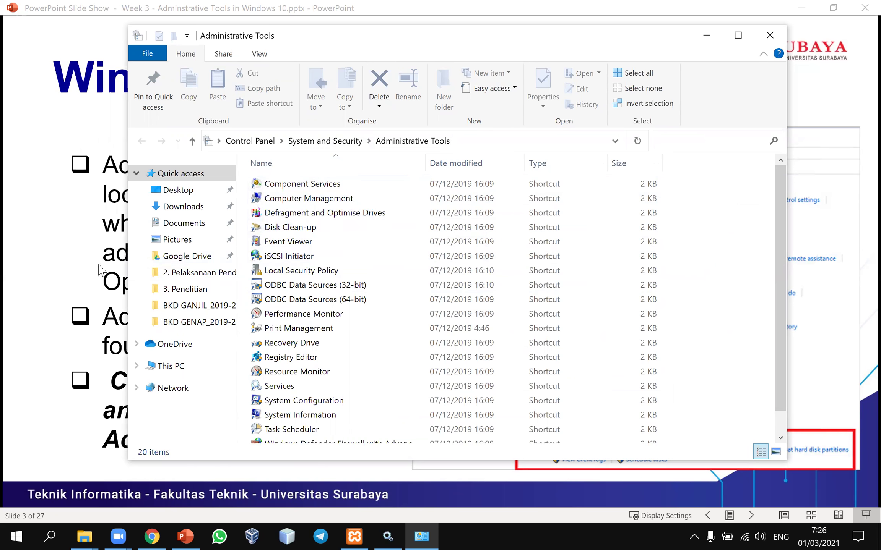
pyautogui.click(94, 269)
pyautogui.click(94, 269)
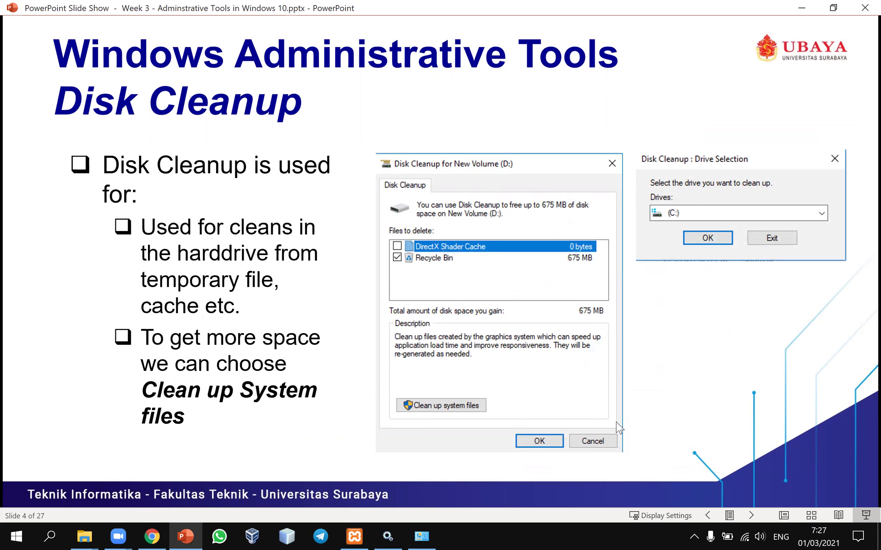
# - Launch Disk Clean-up from Administrative Tools and move its dialog toward the centre
pyautogui.click(423, 535)
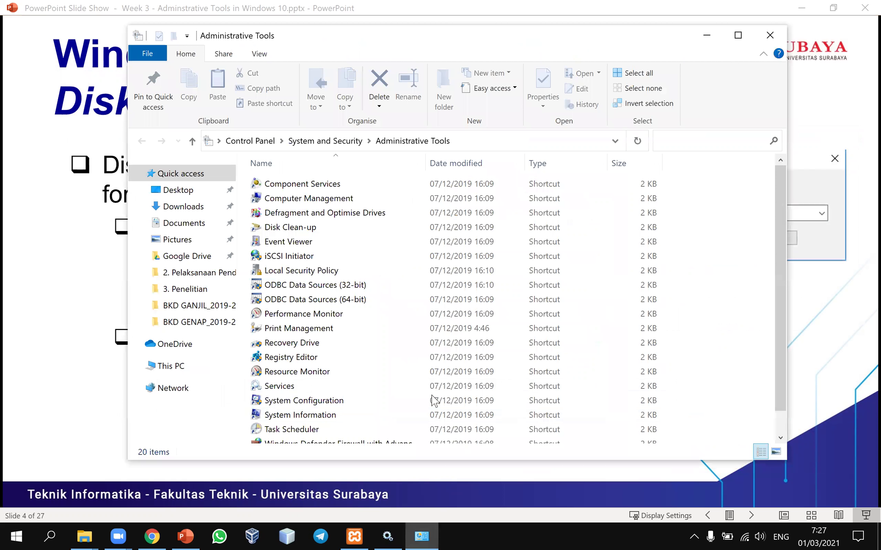
pyautogui.click(343, 228)
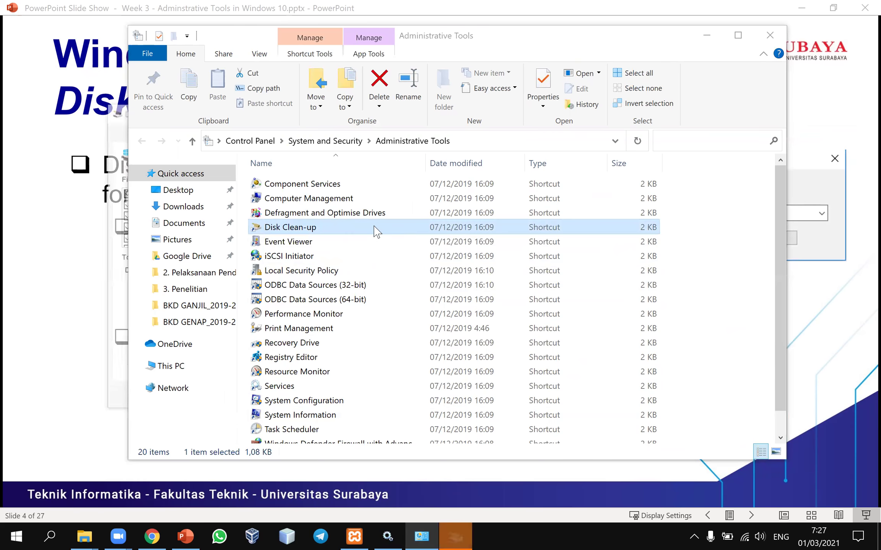
pyautogui.click(457, 535)
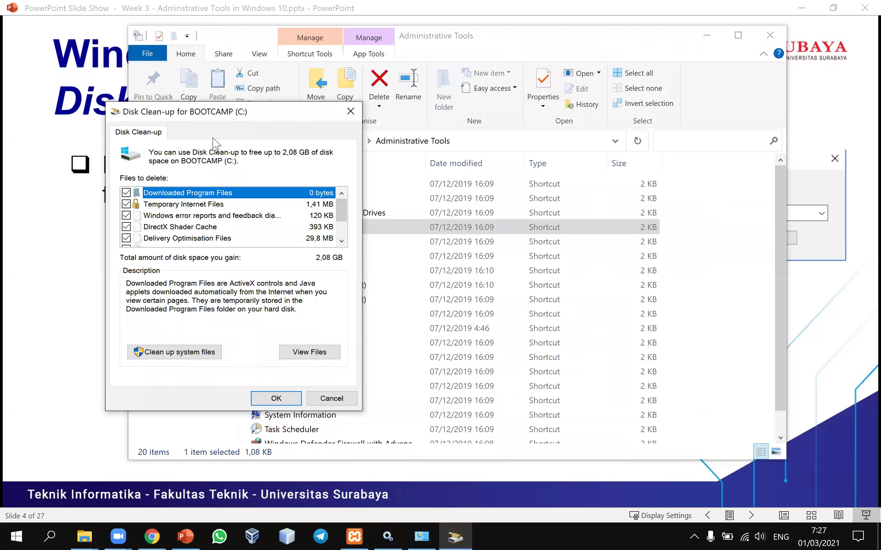
pyautogui.moveTo(248, 118); pyautogui.dragTo(396, 107)
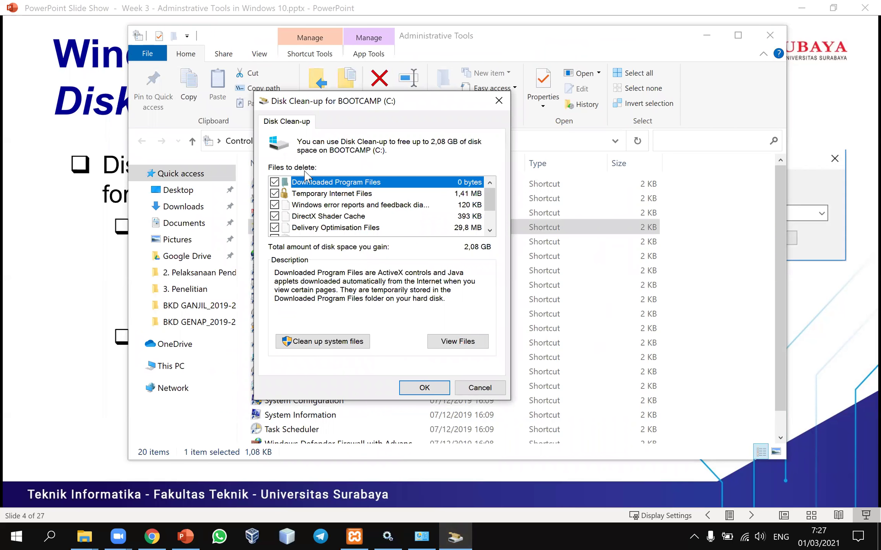
# - Review the Files to delete list for BOOTCAMP (C:), 2,08 GB total, and hide the folder window
pyautogui.scroll(-1, 493, 221)
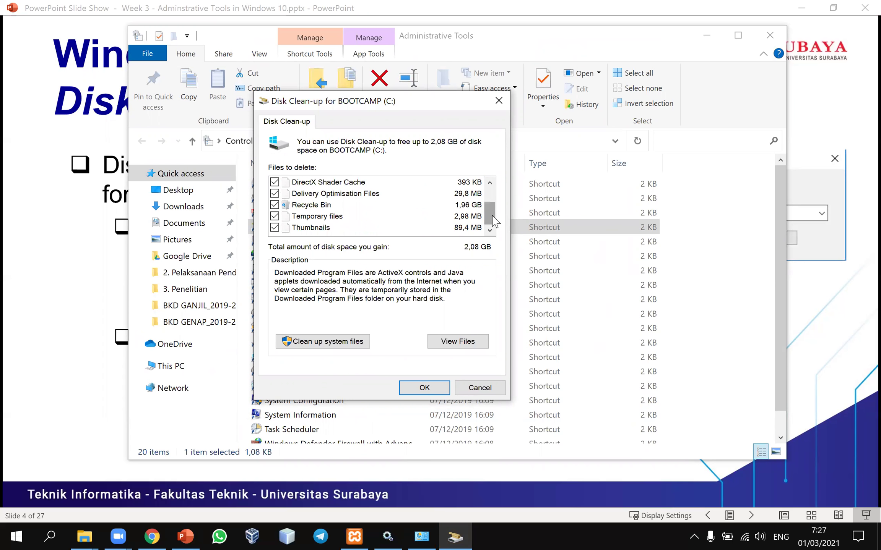
pyautogui.scroll(2, 492, 218)
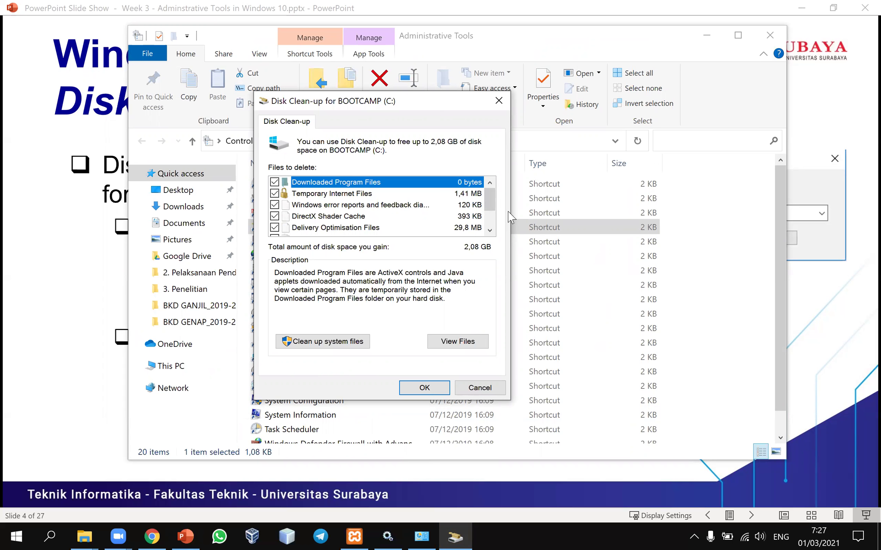
pyautogui.scroll(-1, 493, 224)
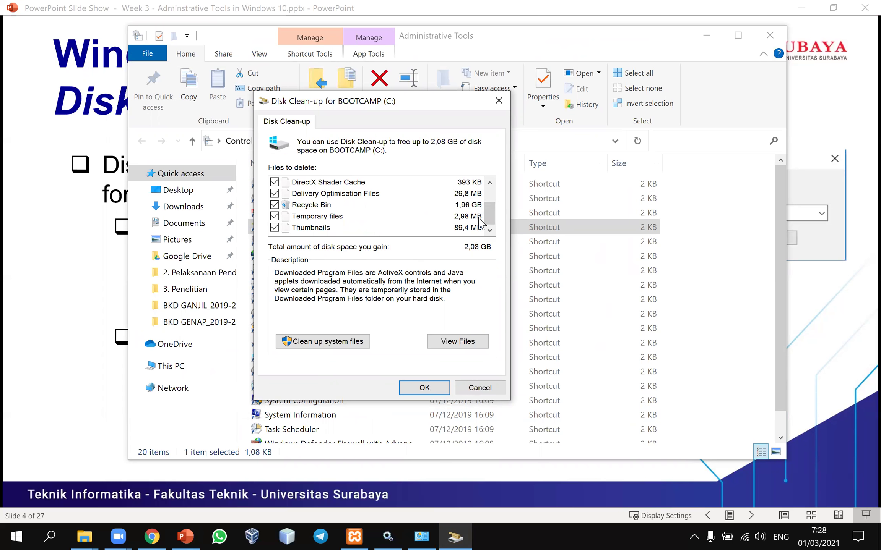
pyautogui.moveTo(489, 214); pyautogui.dragTo(489, 200)
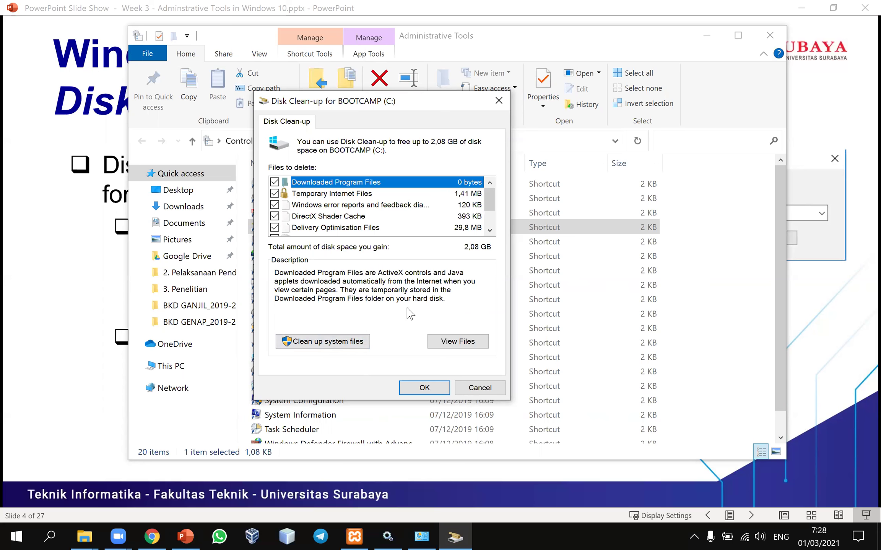
pyautogui.scroll(-1, 491, 221)
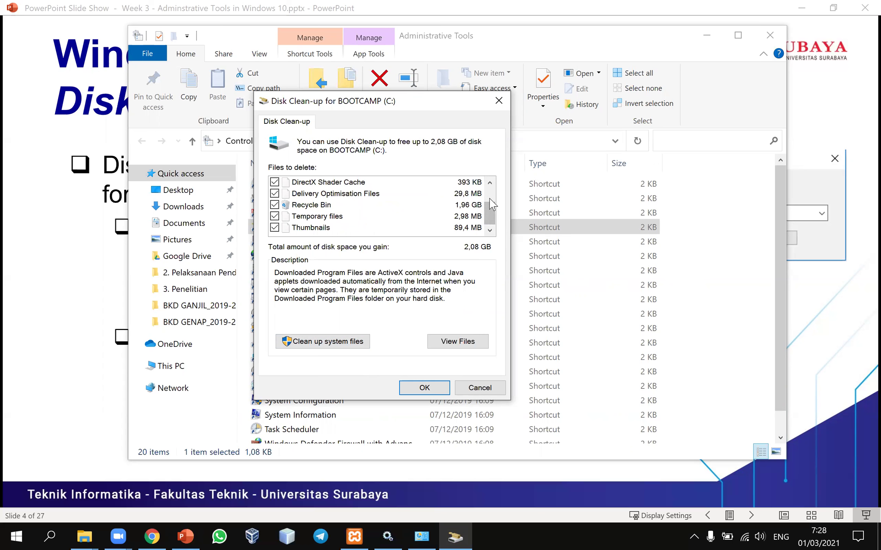
pyautogui.click(490, 193)
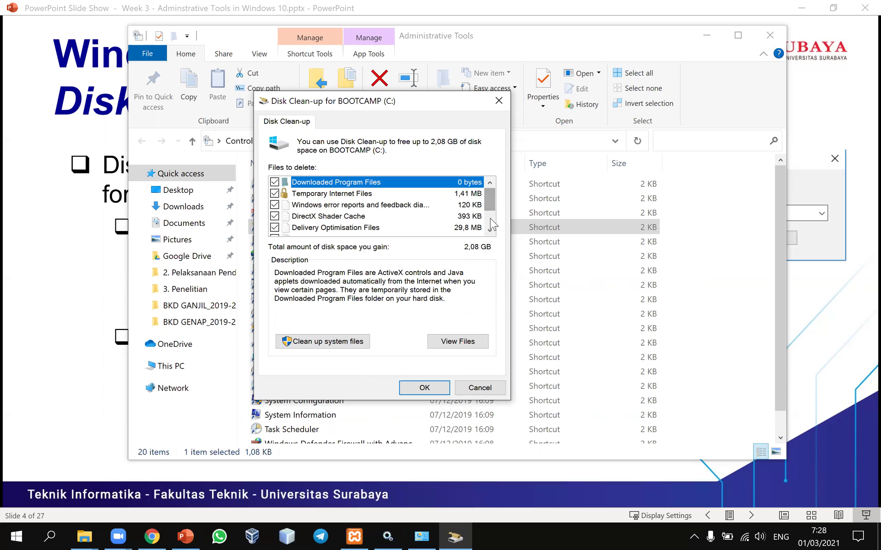
pyautogui.scroll(-1, 494, 228)
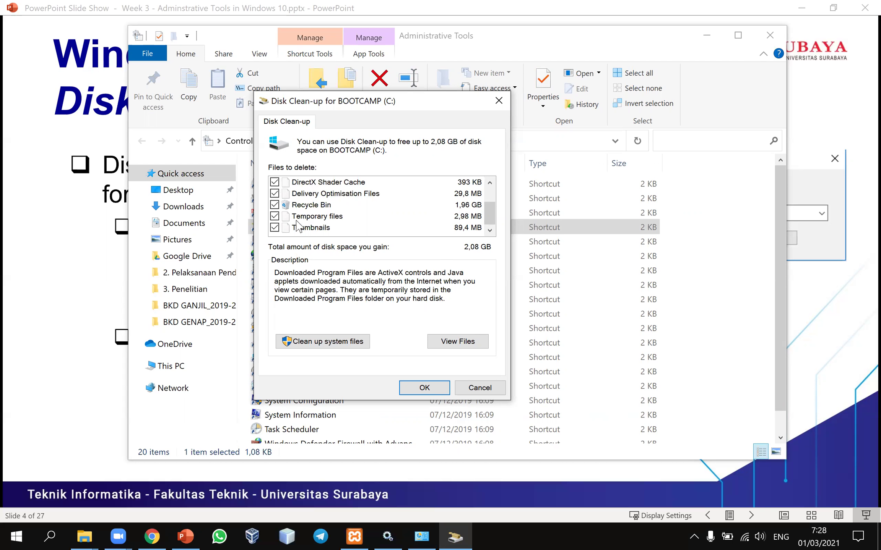
pyautogui.click(705, 37)
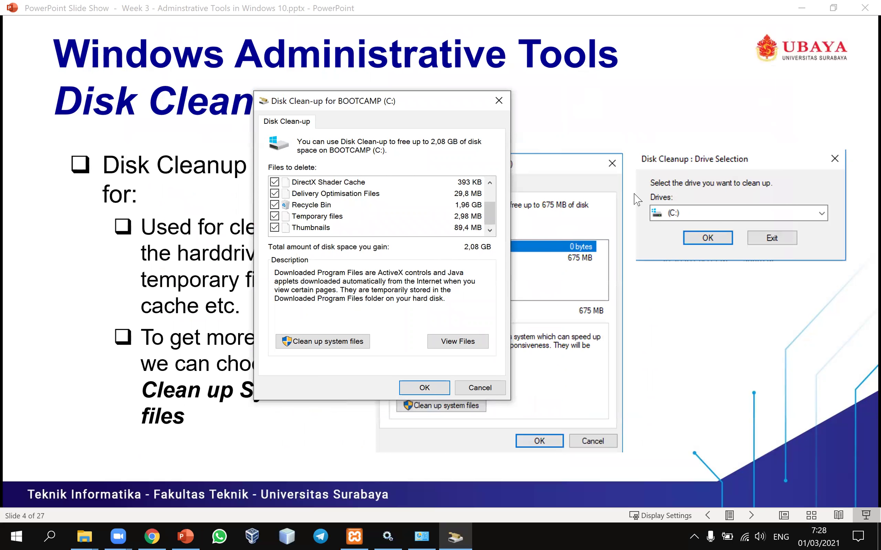
# - Advance the slide show to slide 5, 'Resource Monitor', then bring the Administrative Tools folder back
pyautogui.click(544, 339)
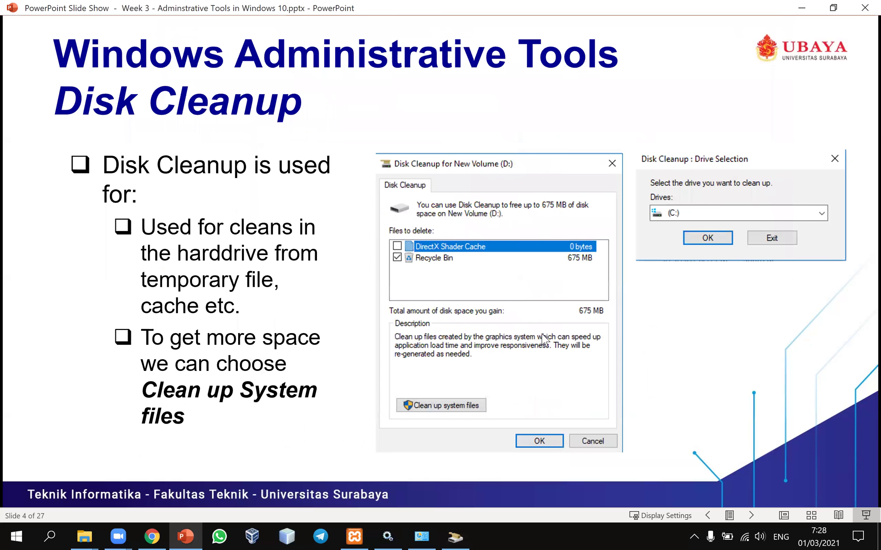
pyautogui.click(681, 307)
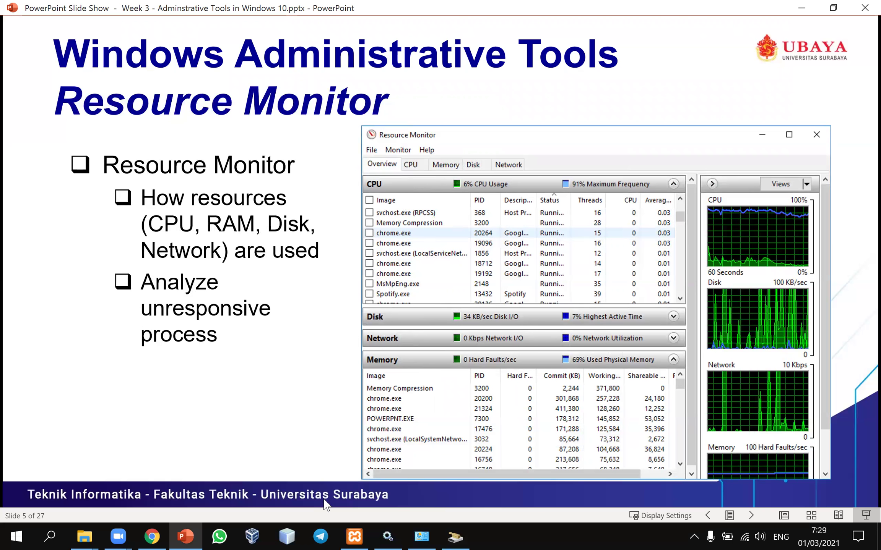
pyautogui.click(426, 534)
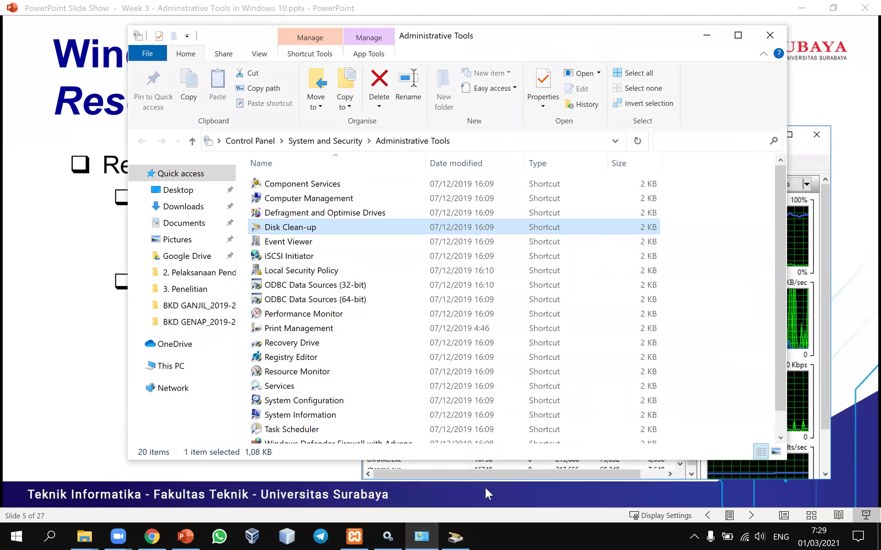
# - Launch Resource Monitor, move it right, and collapse its CPU, Disk and Network overview sections
pyautogui.scroll(-1, 778, 274)
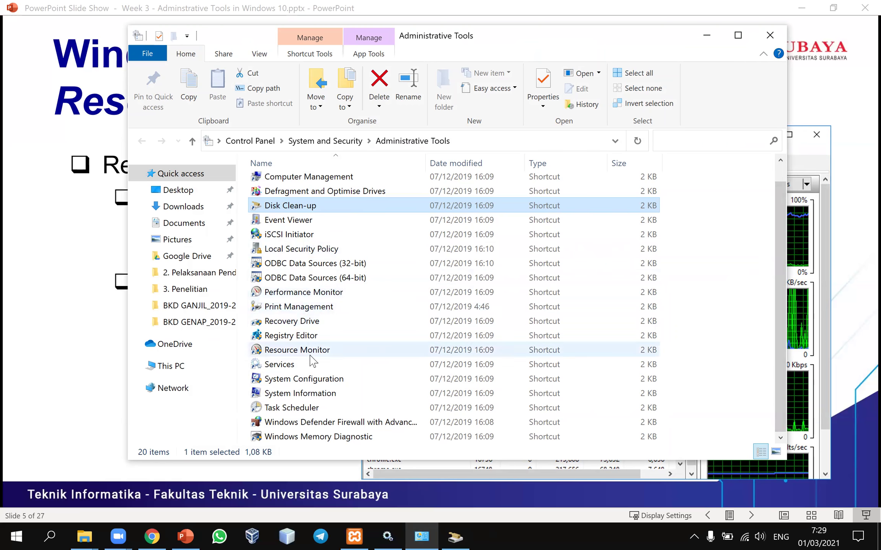
pyautogui.doubleClick(308, 352)
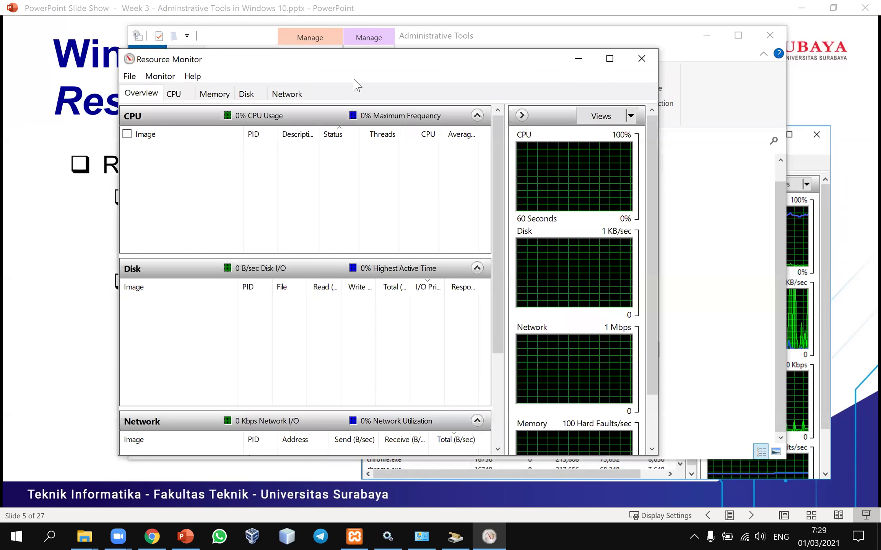
pyautogui.moveTo(363, 72); pyautogui.dragTo(417, 73)
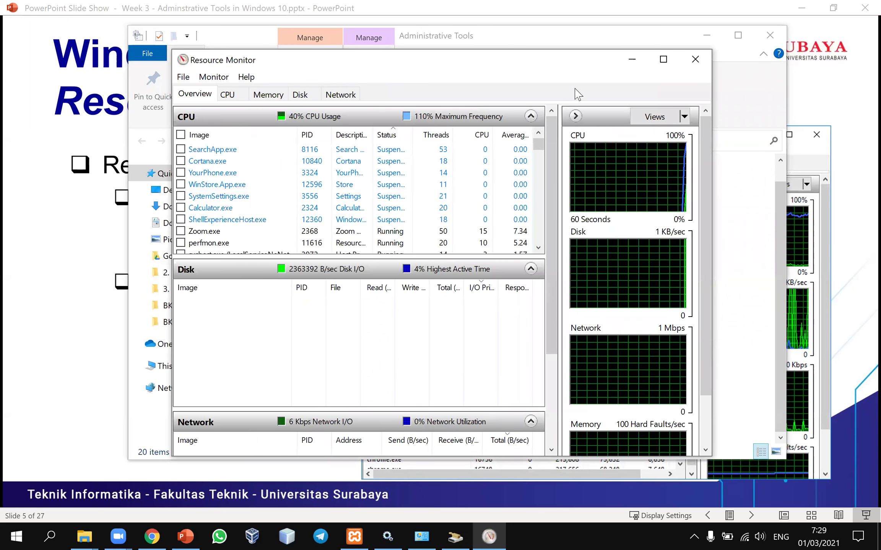
pyautogui.click(530, 116)
pyautogui.click(531, 141)
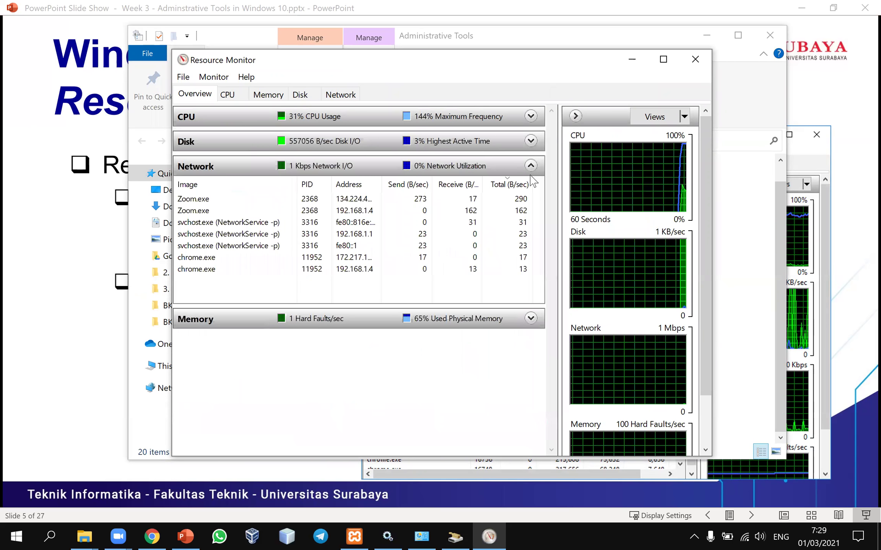
pyautogui.click(531, 165)
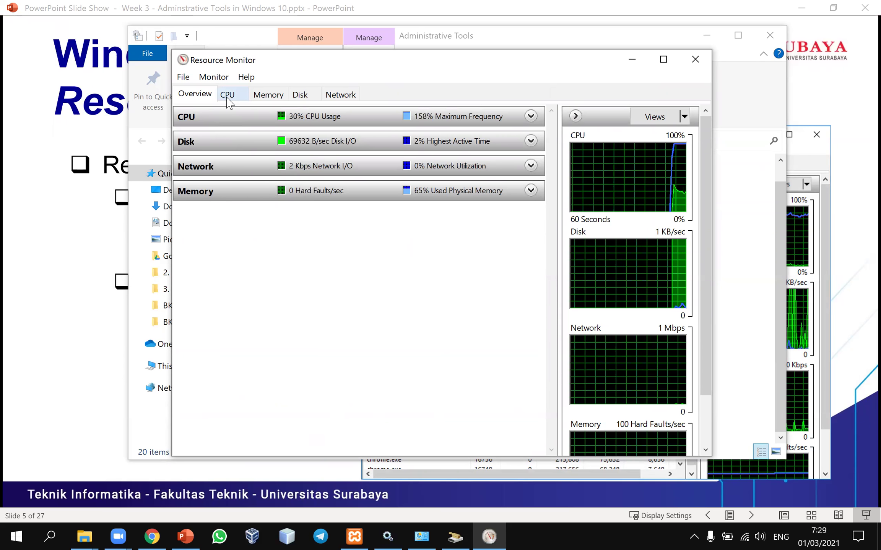
# - Cycle through the CPU, Memory, Disk and Network tabs, settling on Memory (5171 of 8192 MB used)
pyautogui.click(228, 97)
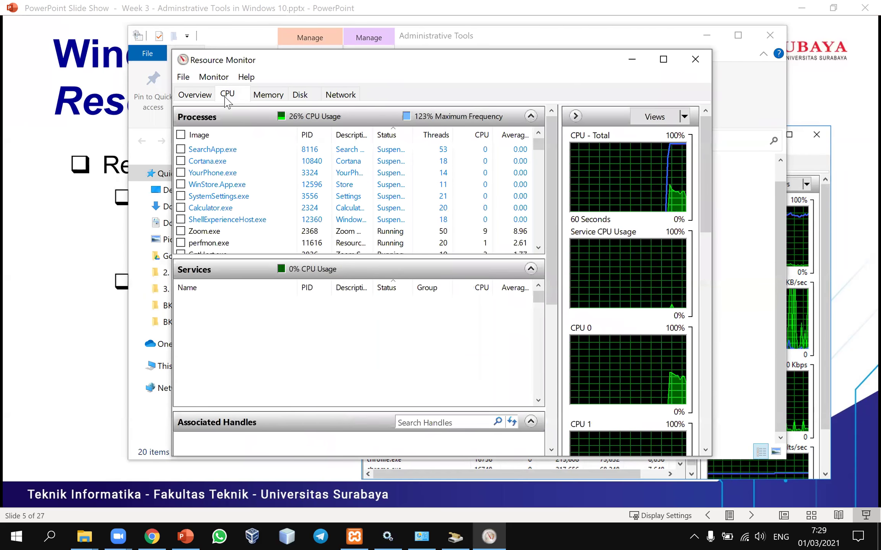
pyautogui.click(267, 94)
pyautogui.click(307, 99)
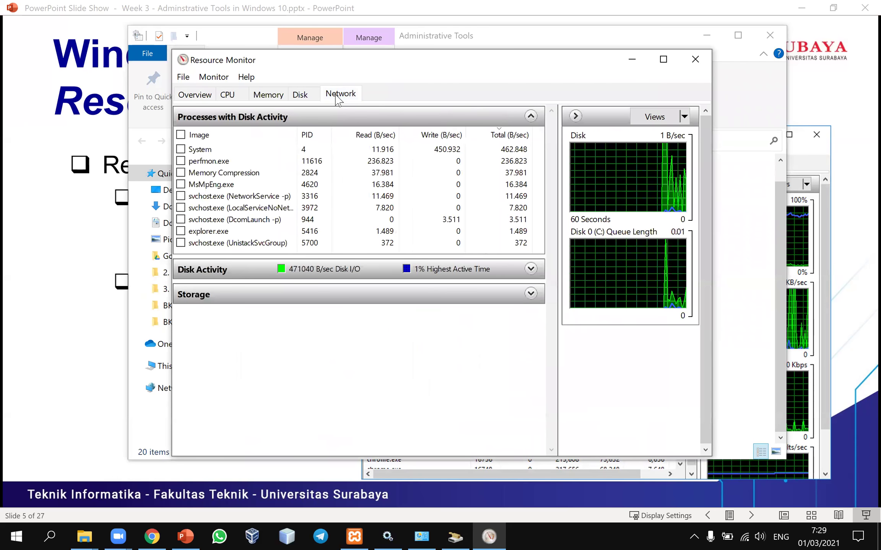
pyautogui.click(338, 95)
pyautogui.click(229, 99)
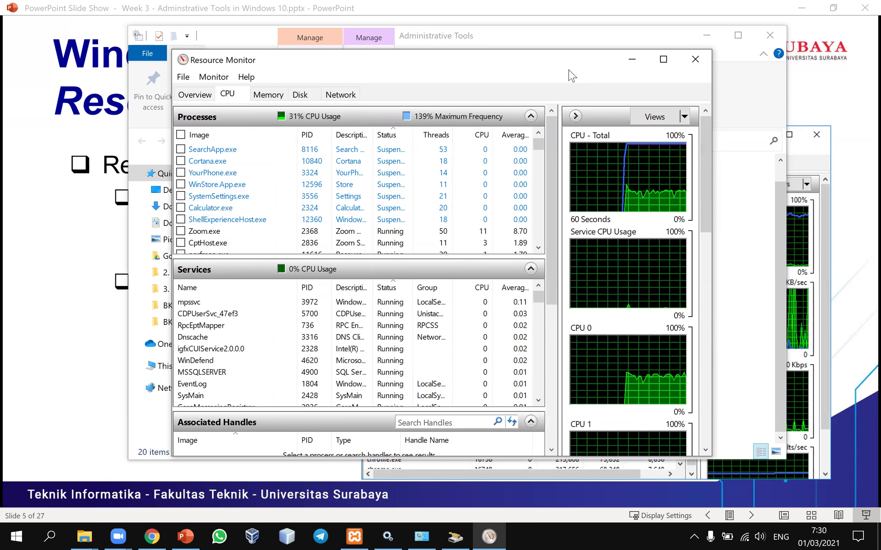
pyautogui.click(267, 96)
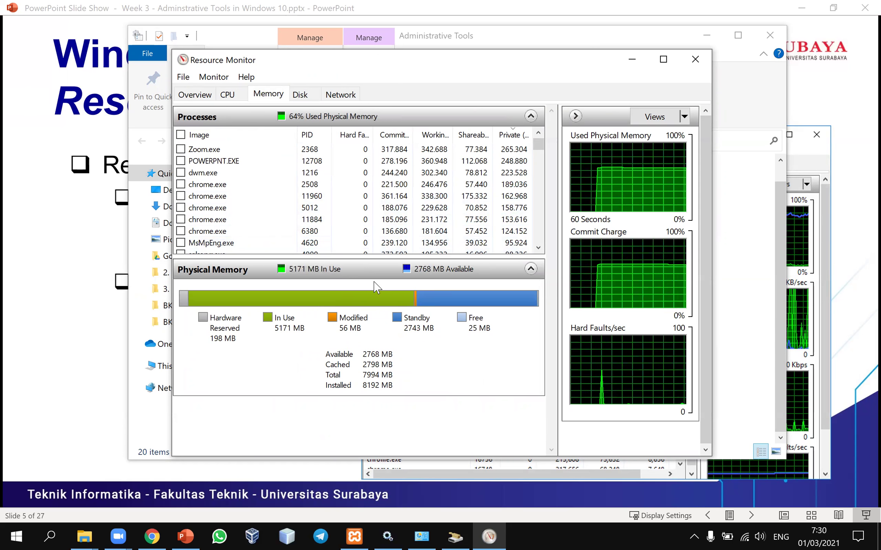
# - On the Memory tab, select the chrome.exe processes with PIDs 2508 and 11960 and scroll the list
pyautogui.moveTo(338, 302)
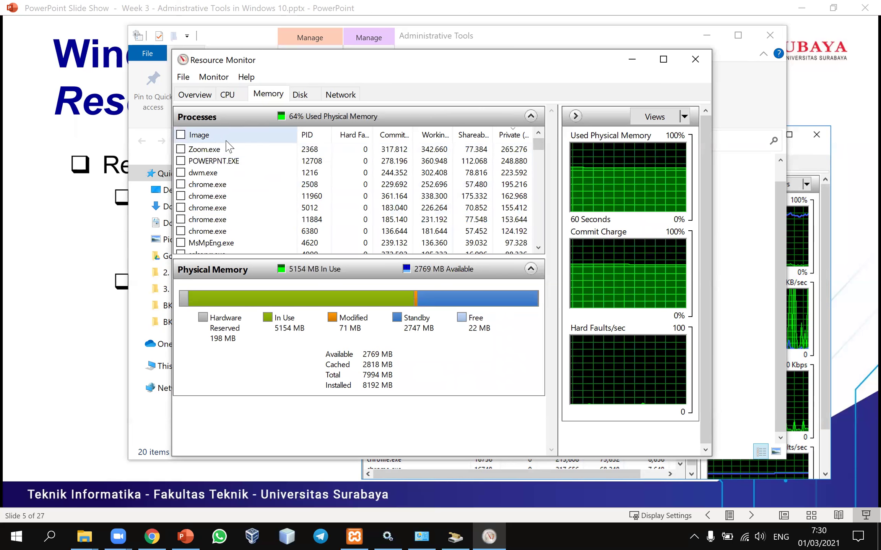
pyautogui.click(257, 186)
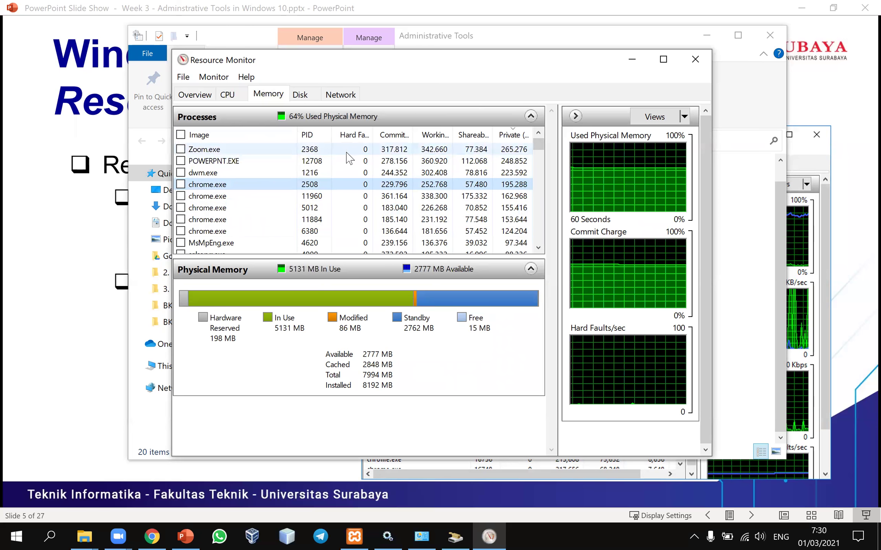
pyautogui.click(243, 195)
pyautogui.scroll(-1, 243, 194)
pyautogui.scroll(-15, 244, 195)
pyautogui.scroll(10, 245, 196)
pyautogui.scroll(12, 248, 193)
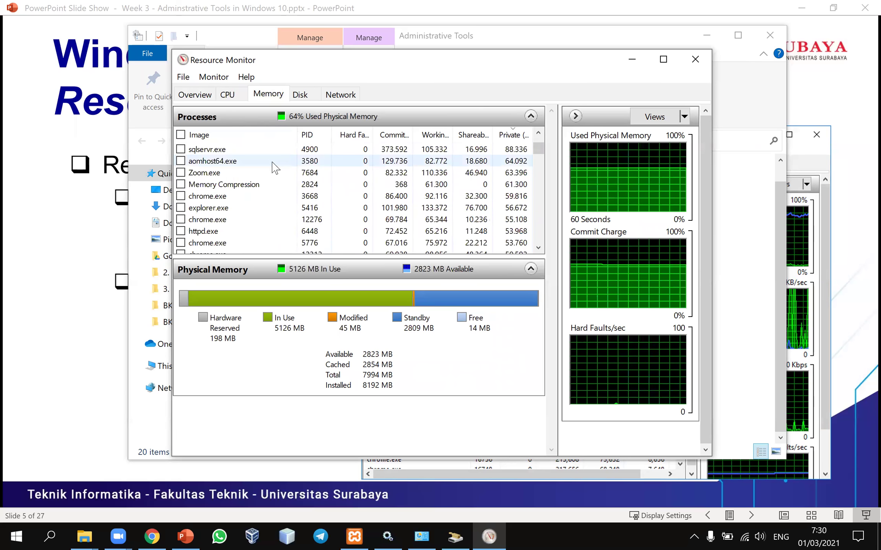
pyautogui.scroll(3, 265, 168)
# - Check the Disk and Network tabs, reposition the window, and bring slide 5 back to the front
pyautogui.click(299, 95)
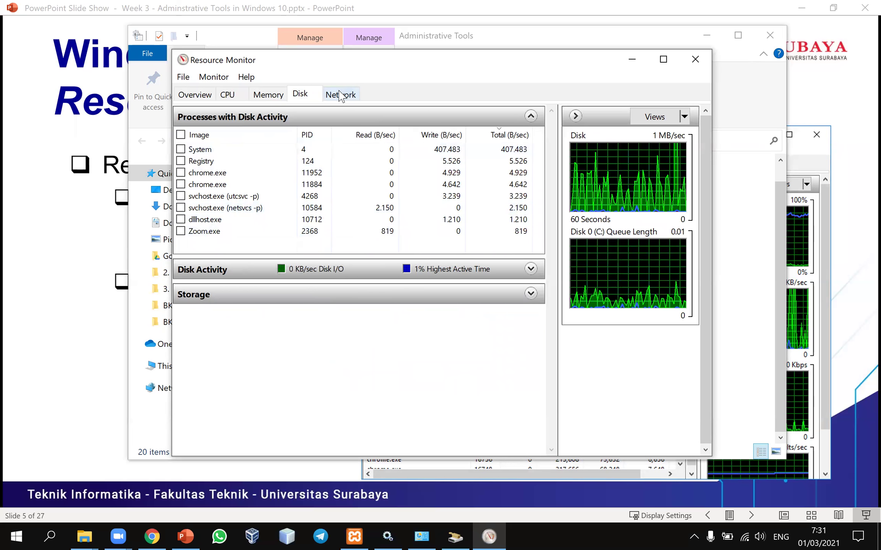
pyautogui.click(340, 94)
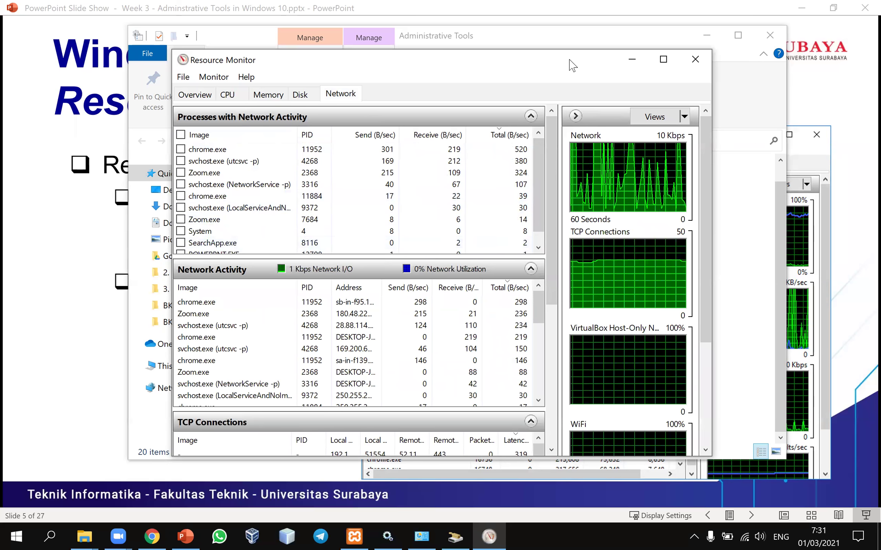
pyautogui.moveTo(573, 65); pyautogui.dragTo(486, 64)
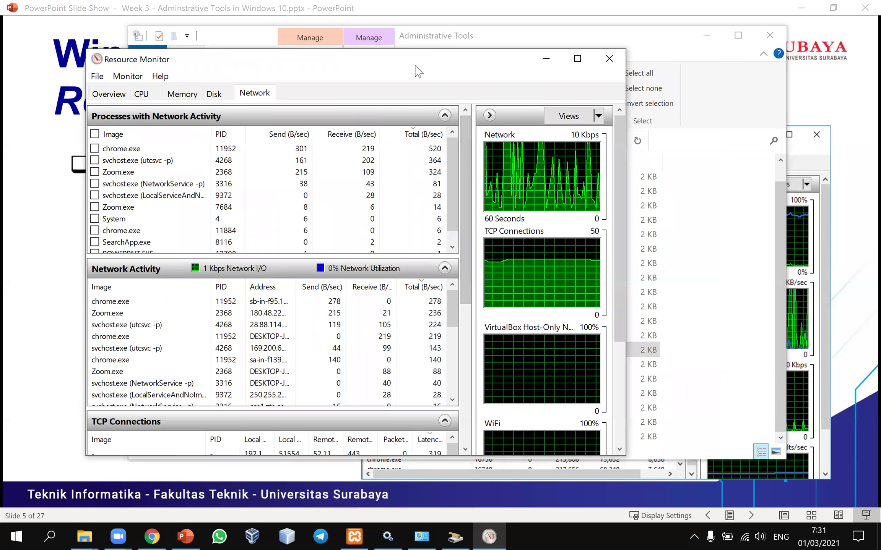
pyautogui.moveTo(415, 65); pyautogui.dragTo(447, 66)
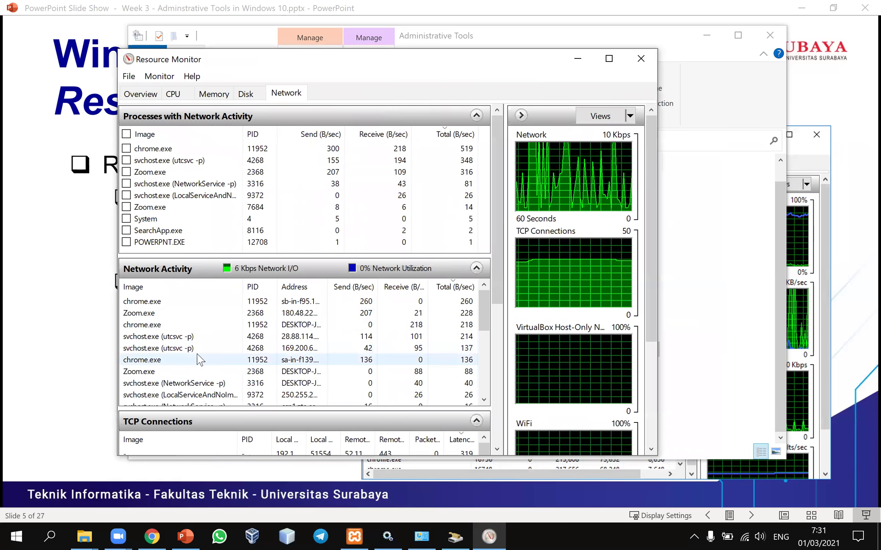
pyautogui.click(28, 345)
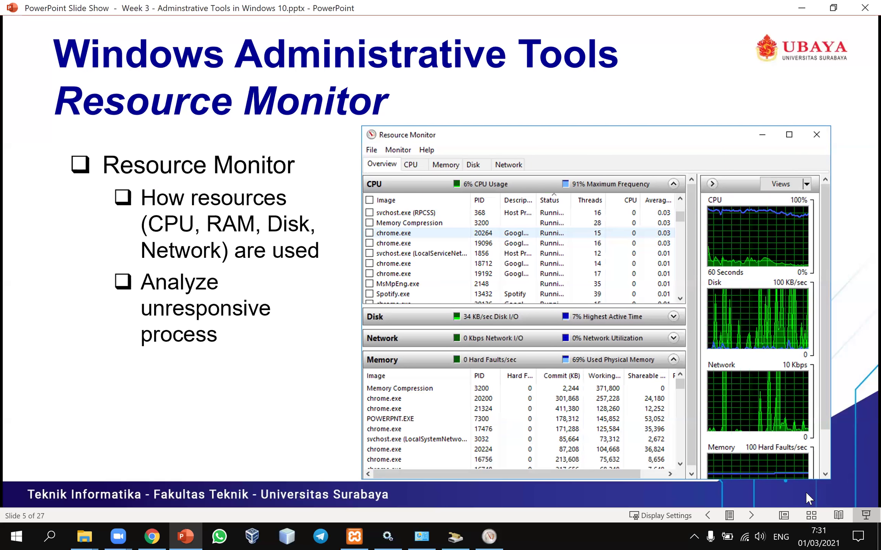
# - Close Resource Monitor and the Disk Clean-up dialog, then advance to the 'Task Scheduler' slide
pyautogui.click(489, 536)
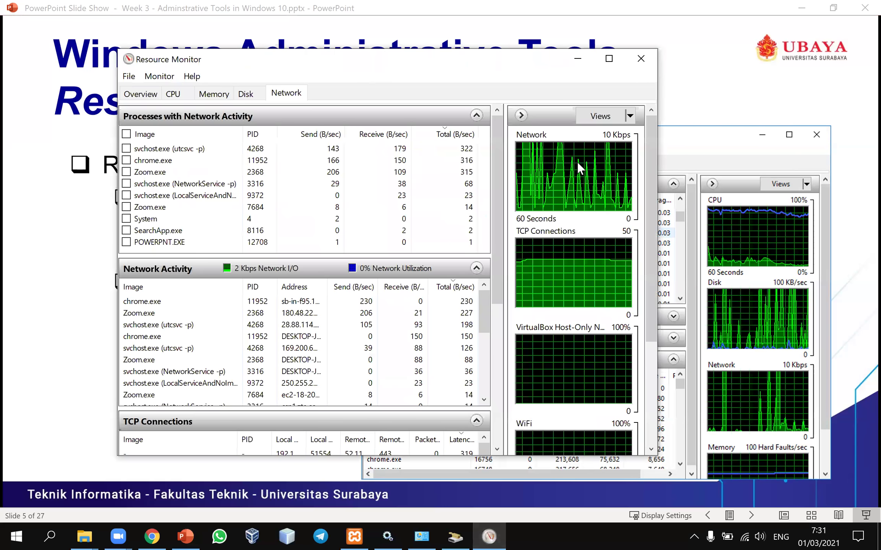
pyautogui.click(640, 59)
pyautogui.click(454, 536)
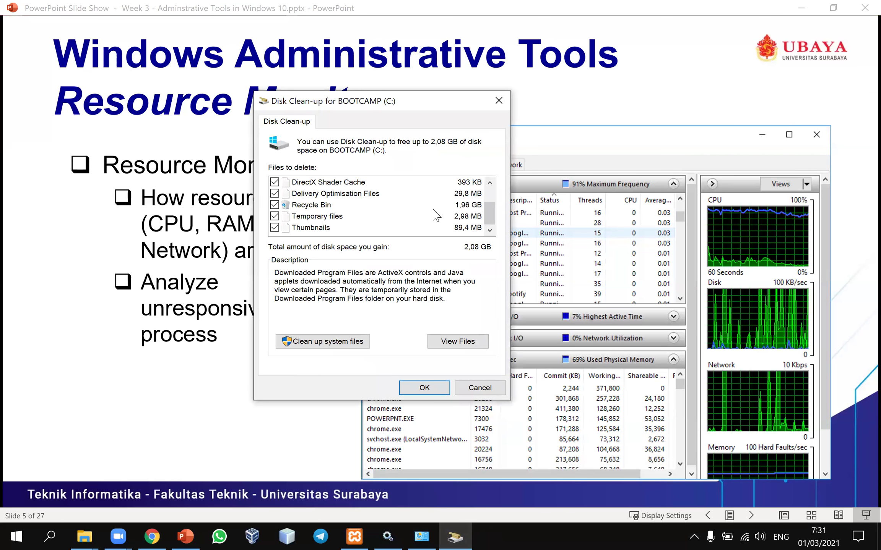
pyautogui.click(498, 100)
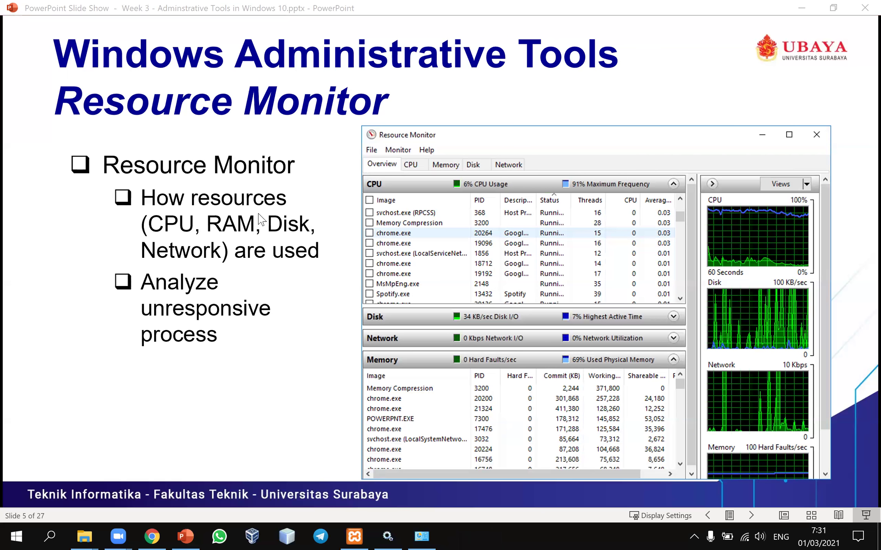
pyautogui.click(300, 254)
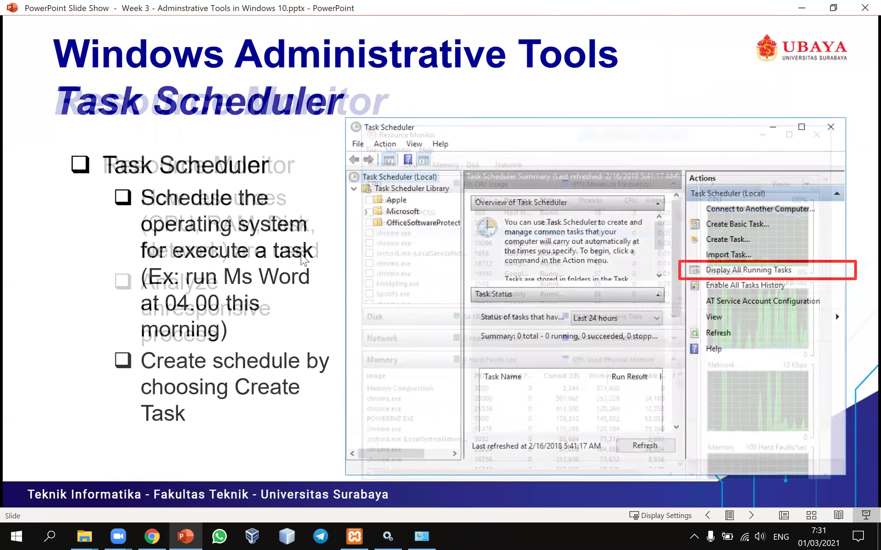
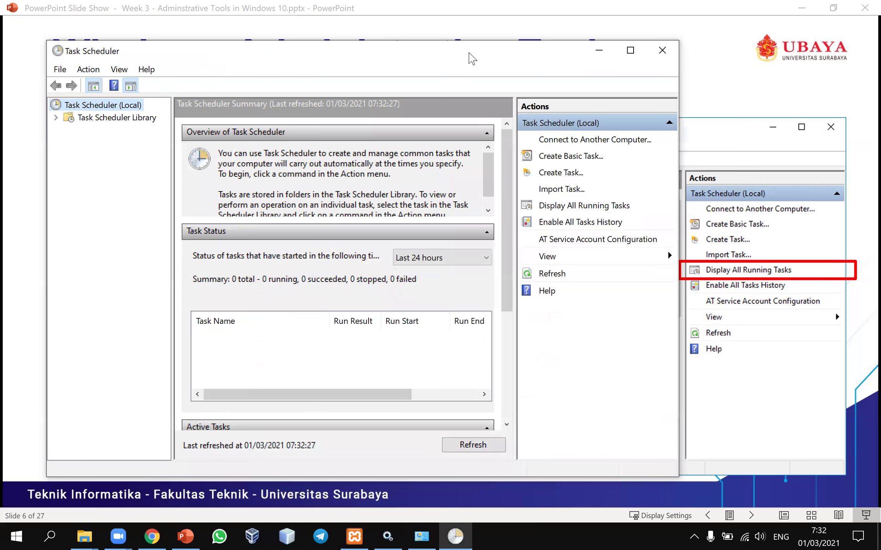
# - Reposition the Task Scheduler window and enlarge it so the full summary, task status and actions list show
pyautogui.moveTo(469, 54); pyautogui.dragTo(504, 56)
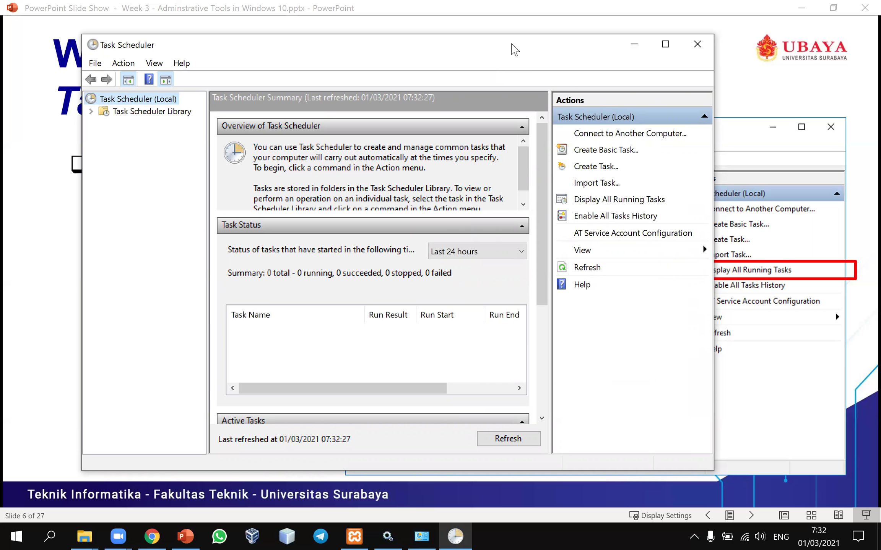
pyautogui.moveTo(474, 38); pyautogui.dragTo(434, 28)
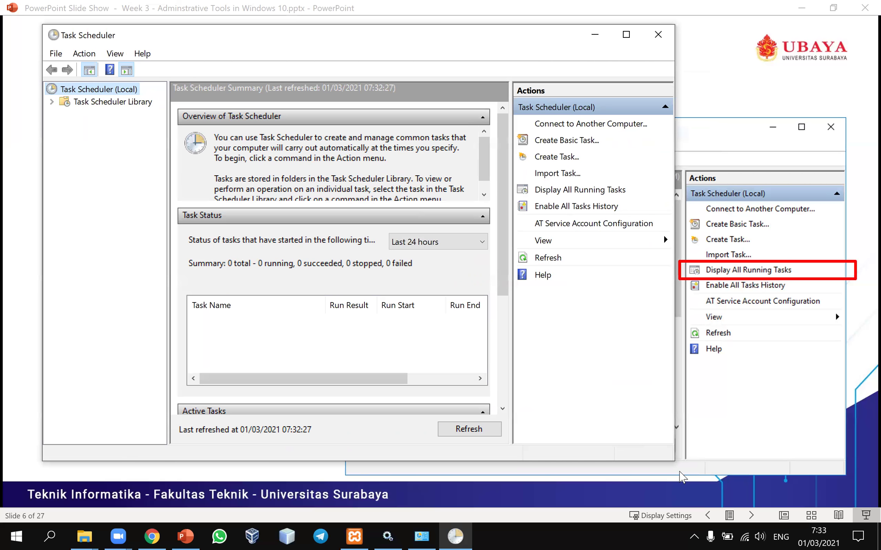
pyautogui.moveTo(673, 463); pyautogui.dragTo(824, 482)
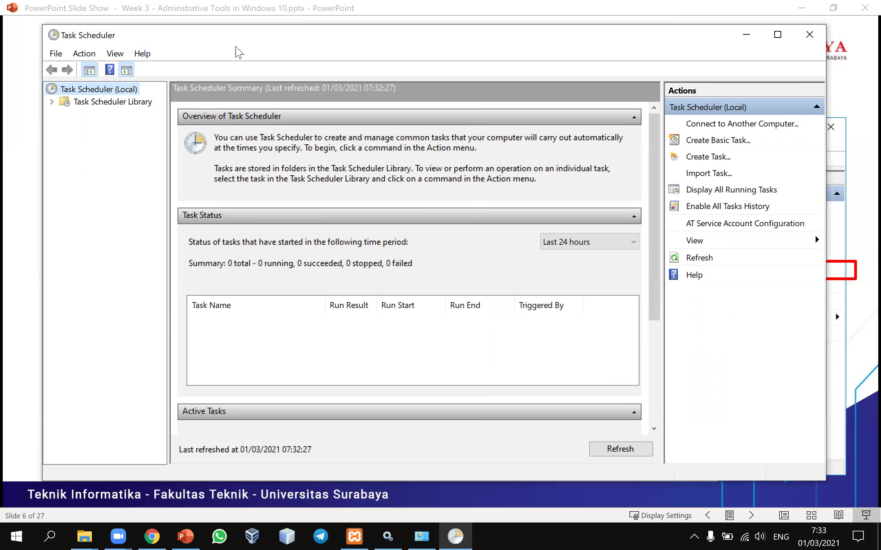
pyautogui.moveTo(361, 38); pyautogui.dragTo(325, 15)
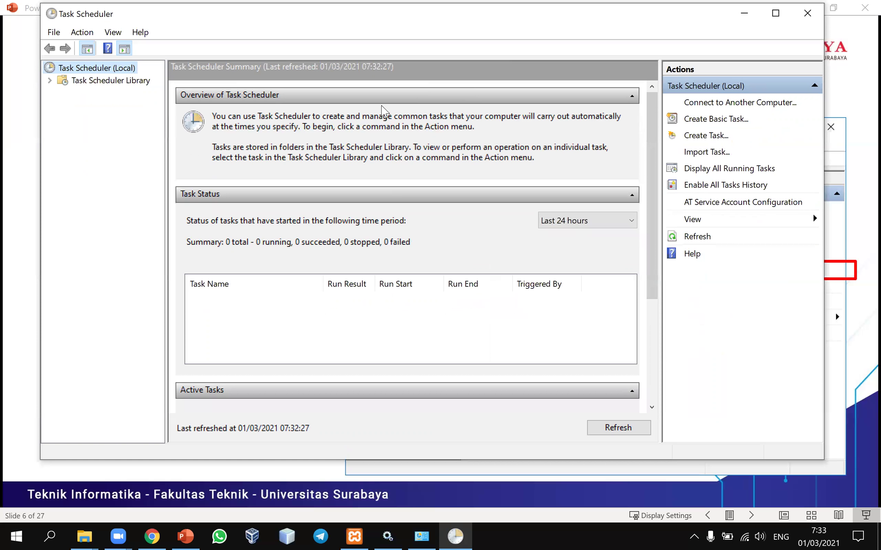
pyautogui.moveTo(361, 14); pyautogui.dragTo(362, 23)
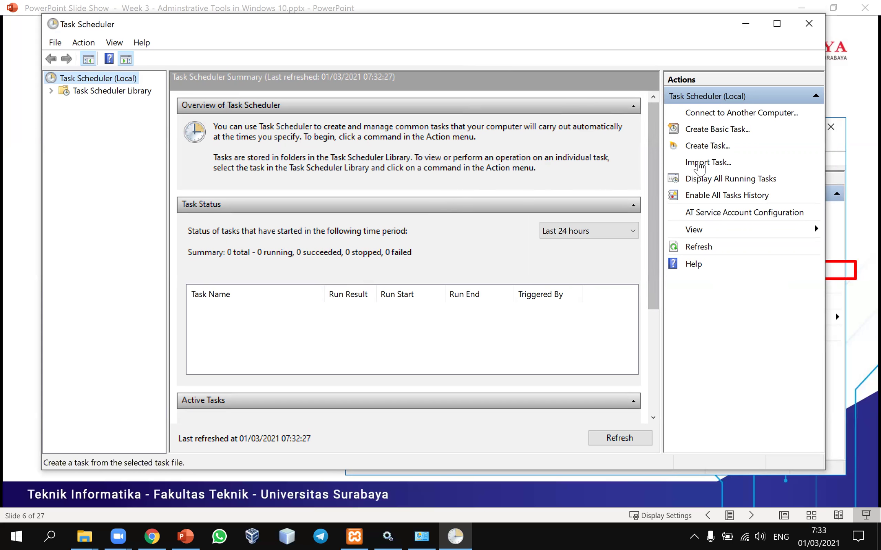
# - Create a new task with name and description 'Open Ms Word' and show its empty Triggers list
pyautogui.click(712, 150)
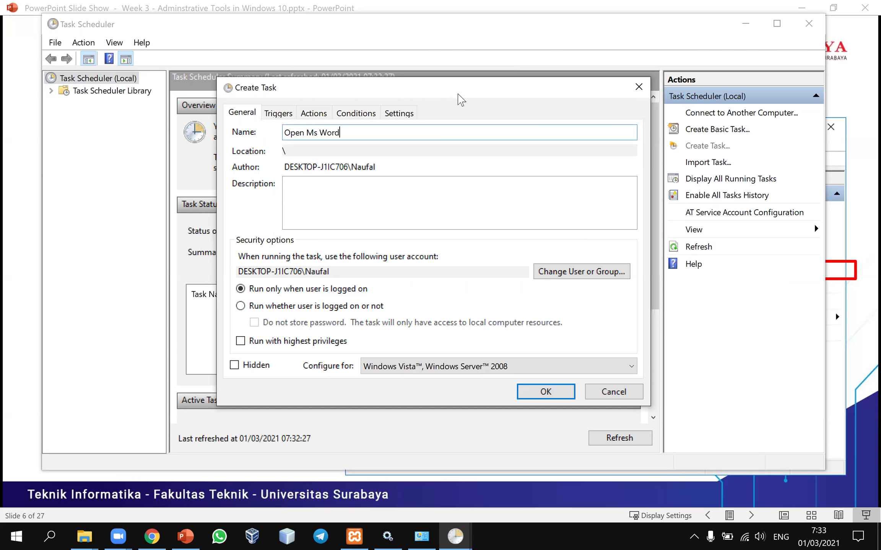
pyautogui.moveTo(455, 93); pyautogui.dragTo(454, 91)
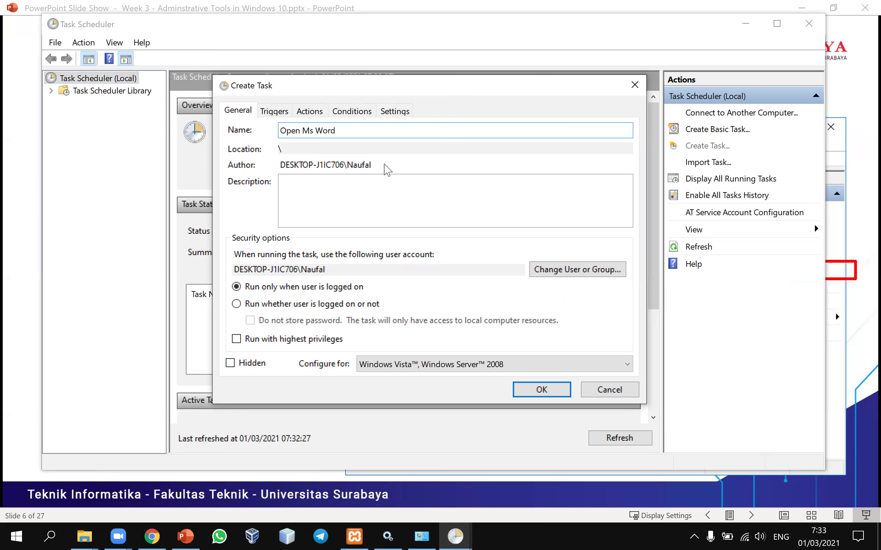
pyautogui.moveTo(359, 91); pyautogui.dragTo(396, 89)
pyautogui.click(361, 210)
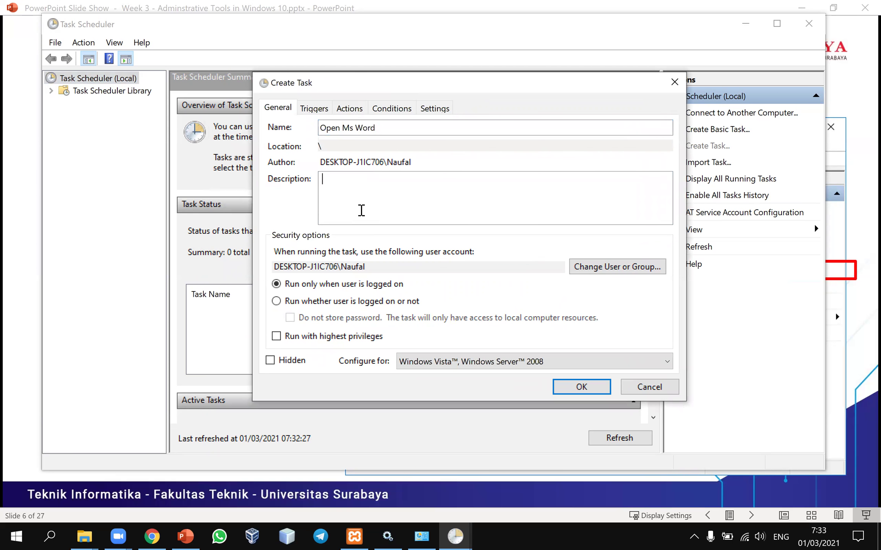
pyautogui.write('Open Ms Word')
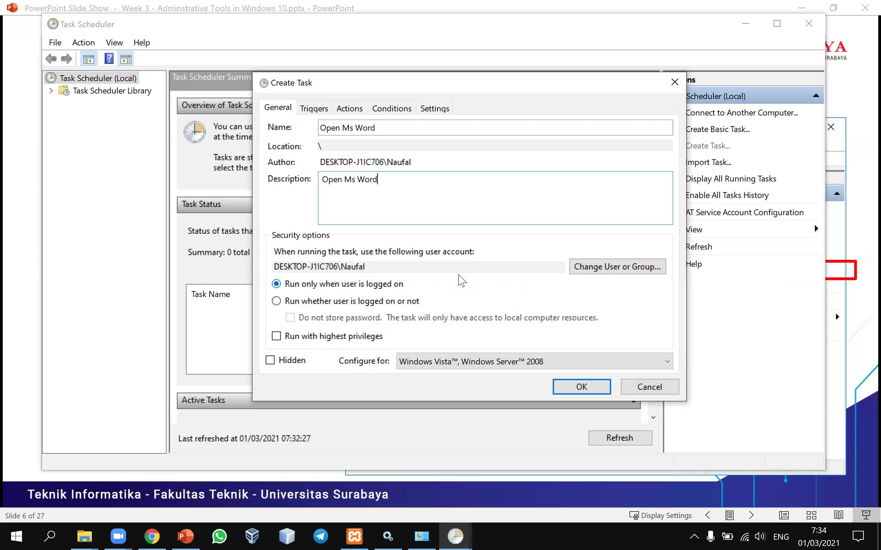
pyautogui.click(321, 109)
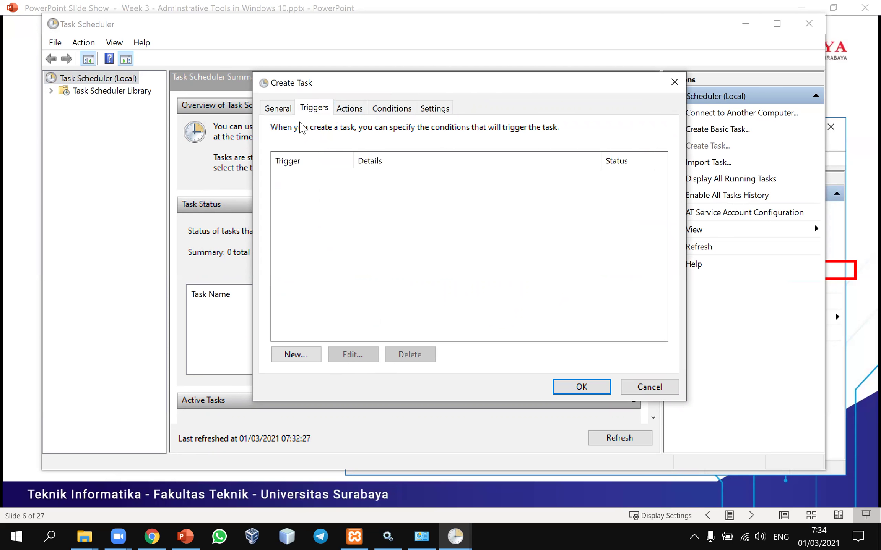
# - Add an enabled One time trigger starting at 7:44 on 01/03/2021
pyautogui.click(295, 354)
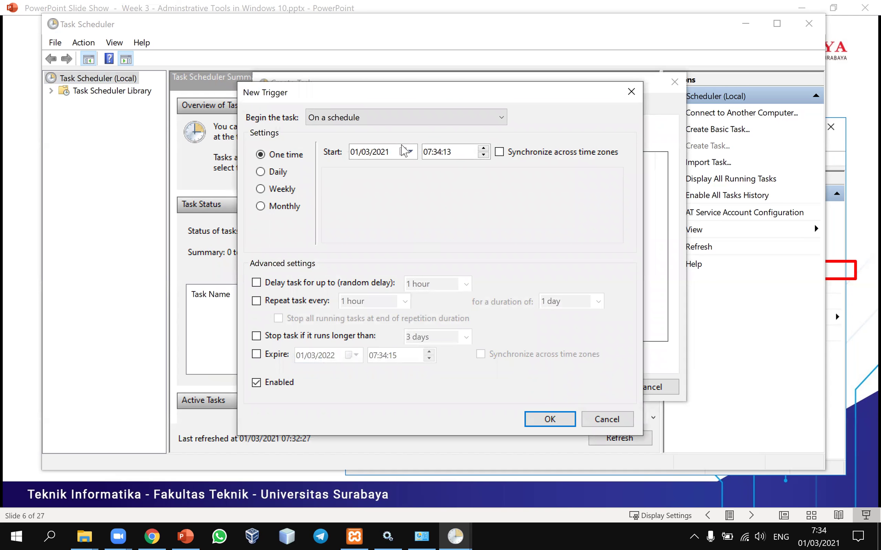
pyautogui.click(269, 172)
pyautogui.click(274, 155)
pyautogui.click(277, 173)
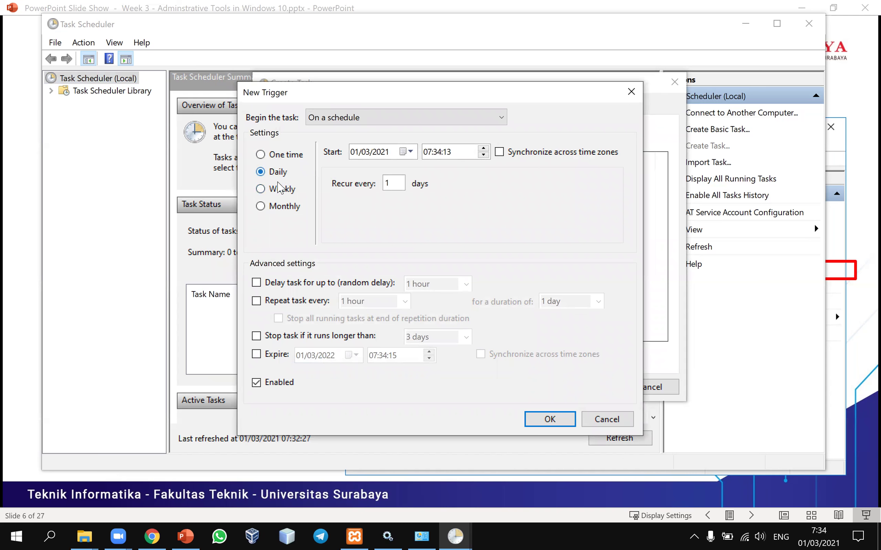
pyautogui.click(277, 207)
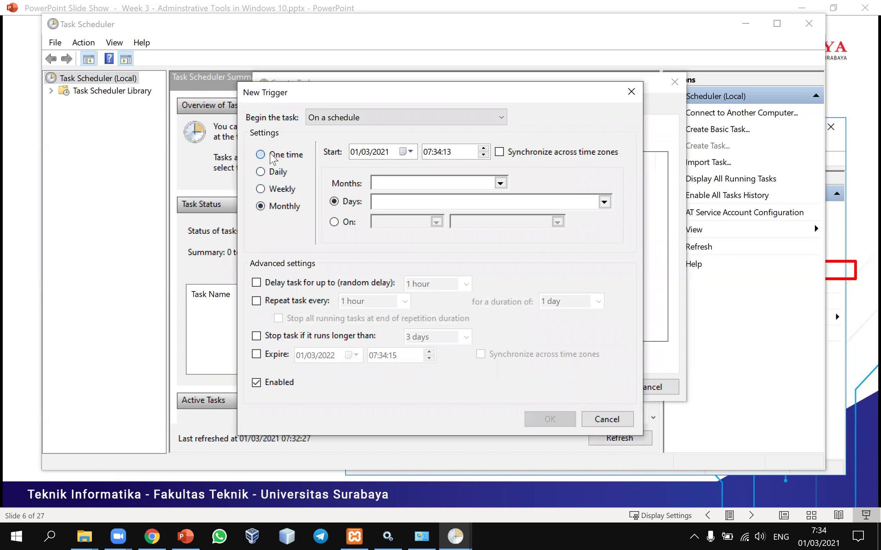
pyautogui.click(272, 157)
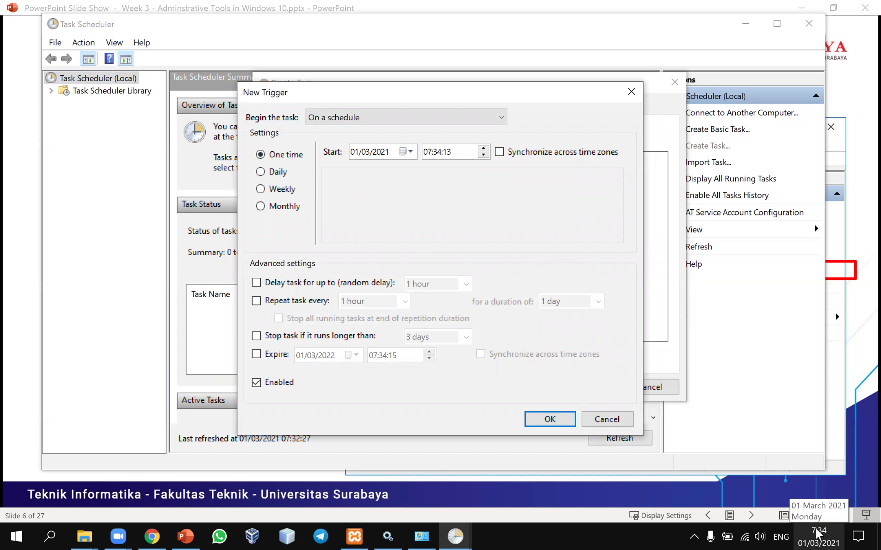
pyautogui.click(447, 151)
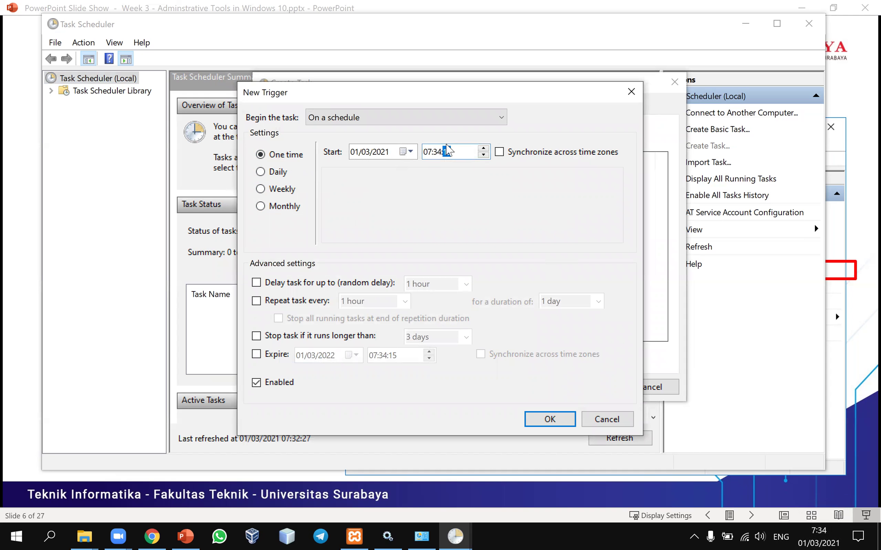
pyautogui.click(437, 152)
pyautogui.click(548, 421)
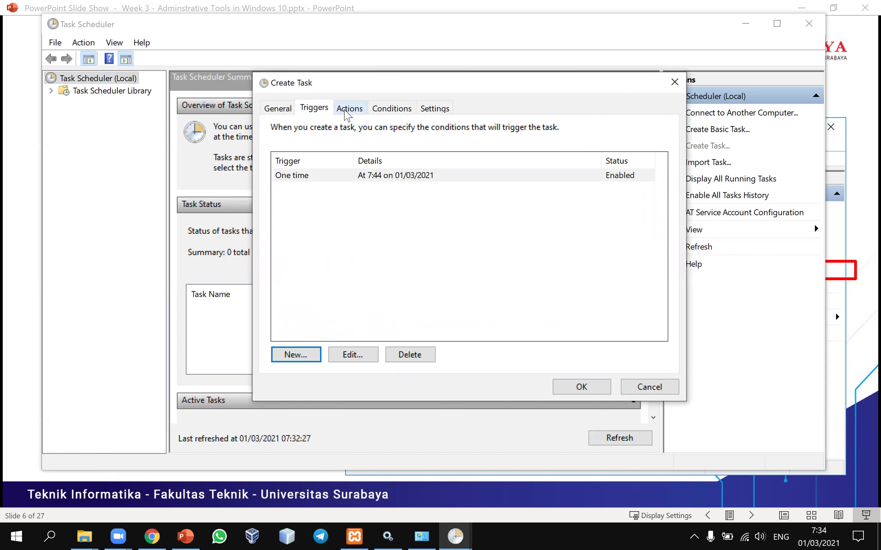
pyautogui.click(347, 112)
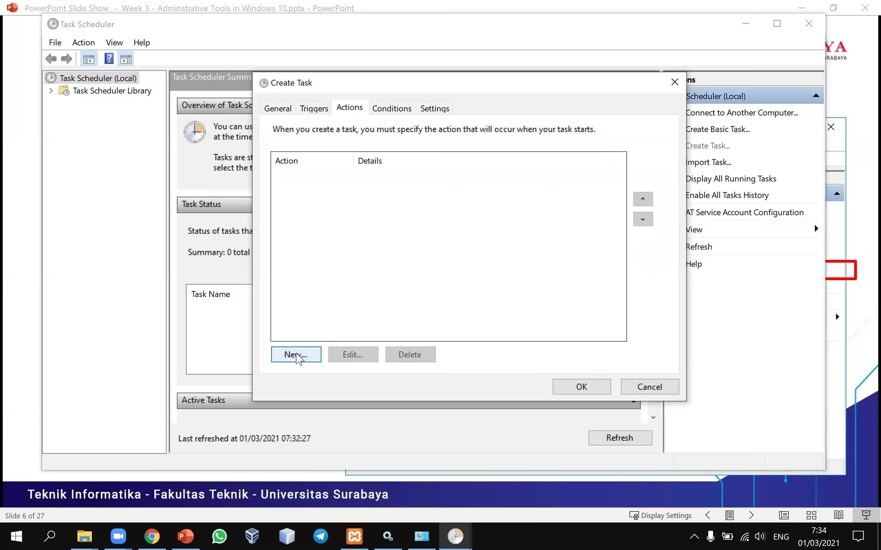
# - Add a Start a program action running WINWORD.EXE from the Office16 folder
pyautogui.click(295, 355)
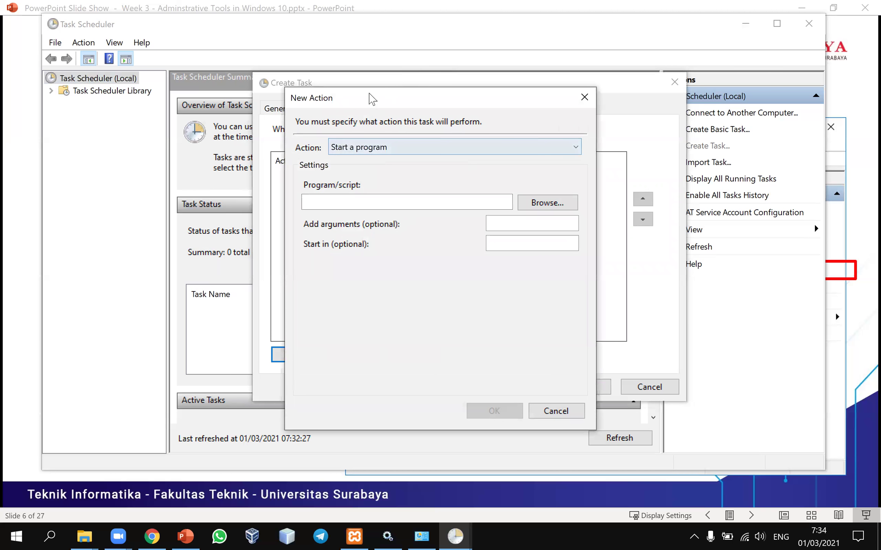
pyautogui.moveTo(378, 100); pyautogui.dragTo(399, 100)
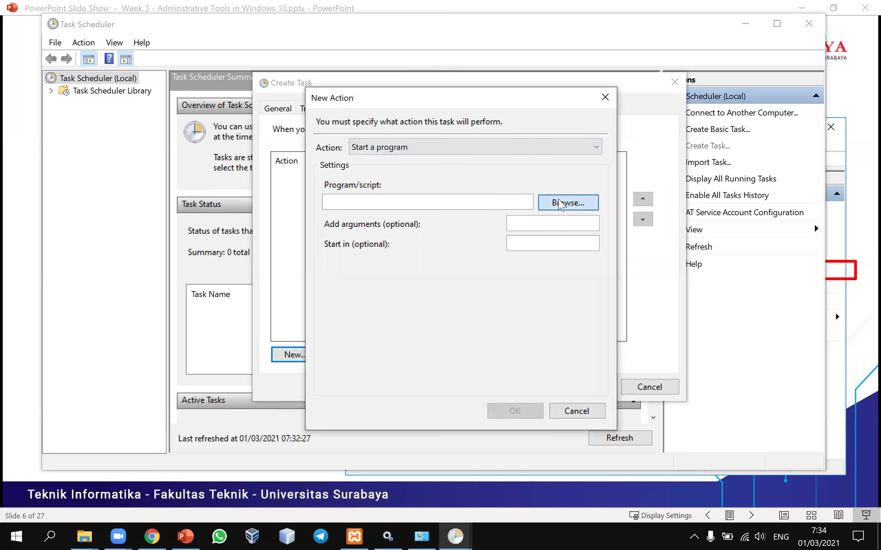
pyautogui.click(559, 204)
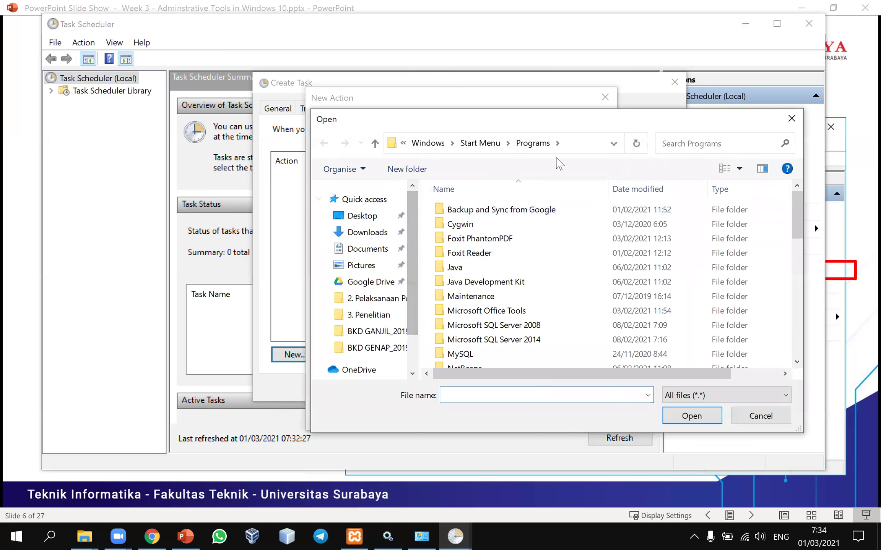
pyautogui.click(724, 143)
pyautogui.write('word')
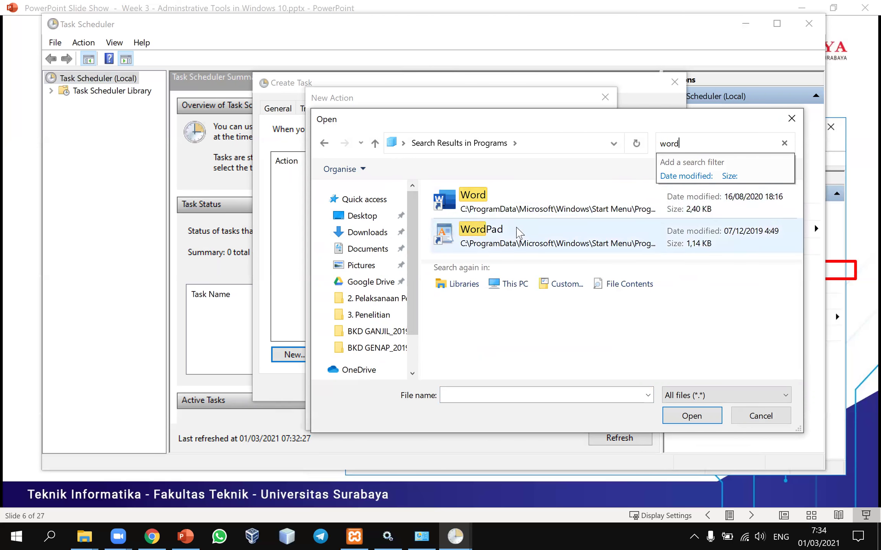
pyautogui.click(515, 214)
pyautogui.moveTo(559, 123); pyautogui.dragTo(463, 123)
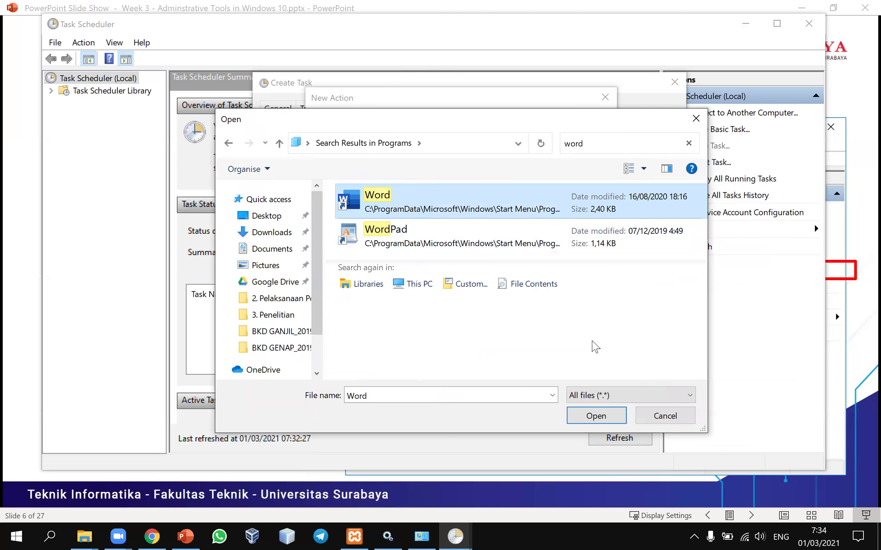
pyautogui.click(594, 417)
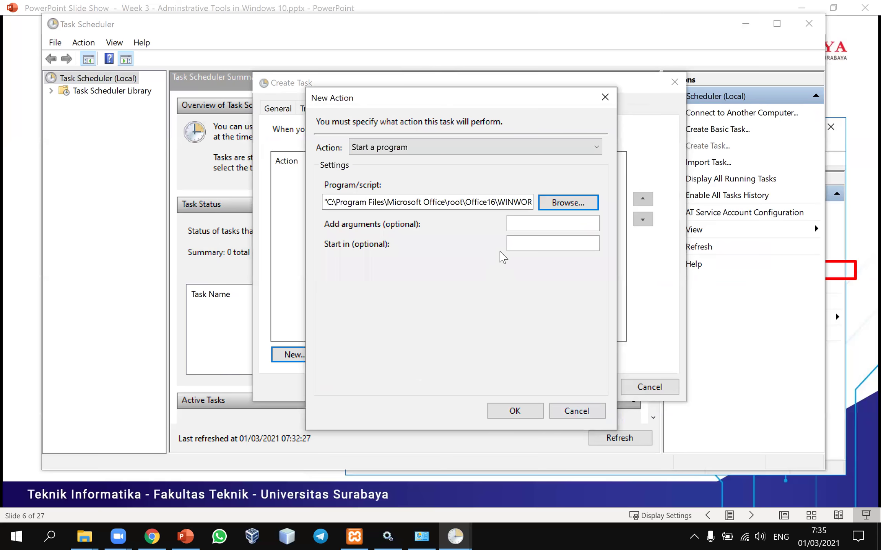
pyautogui.click(505, 411)
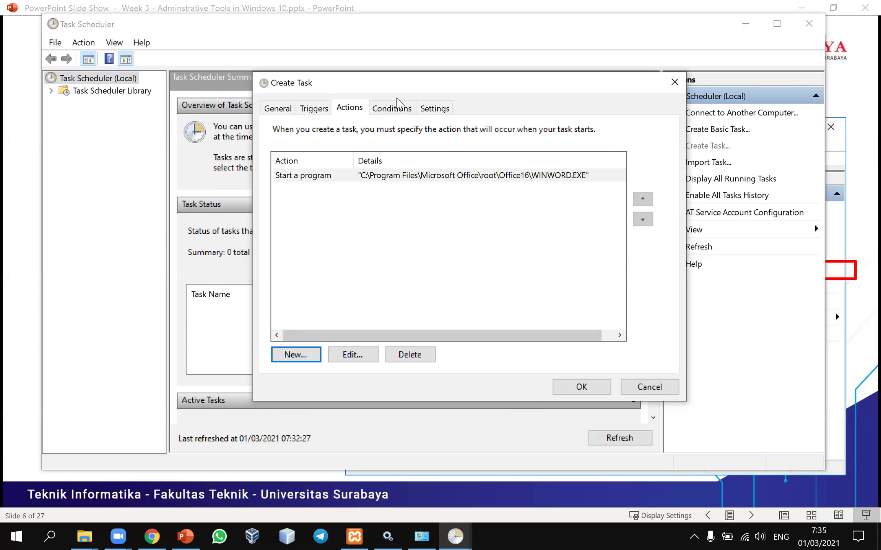
# - Review the Conditions and Settings tabs, save the 'Open Ms Word' task, and minimize Task Scheduler
pyautogui.click(391, 110)
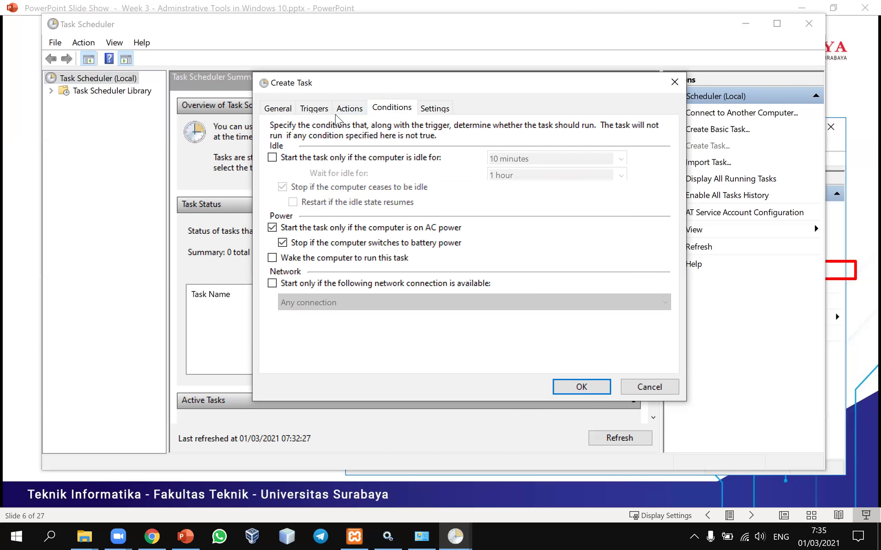
pyautogui.click(338, 115)
pyautogui.click(383, 112)
pyautogui.click(429, 113)
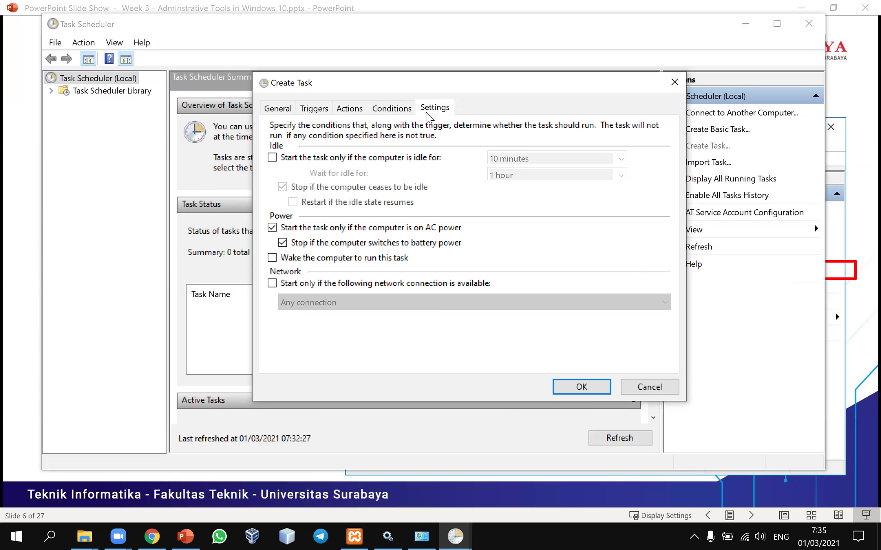
pyautogui.click(580, 386)
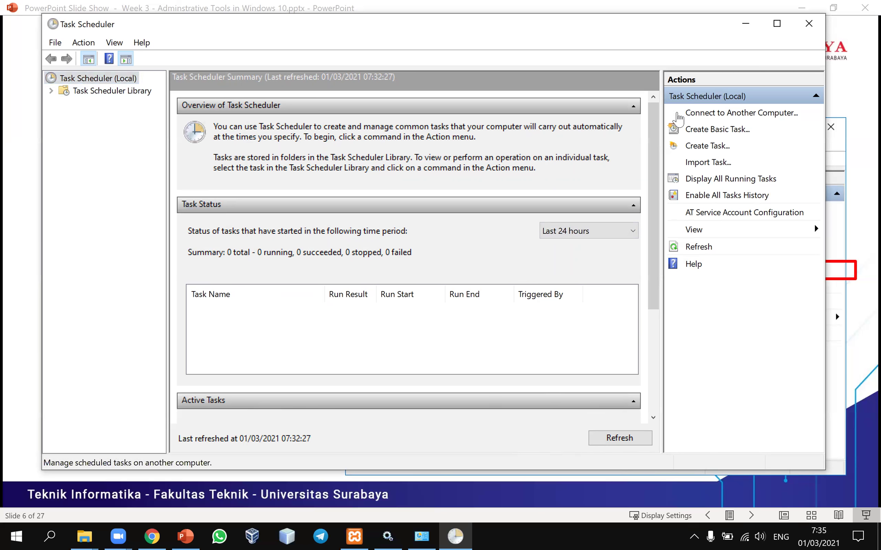
pyautogui.click(745, 23)
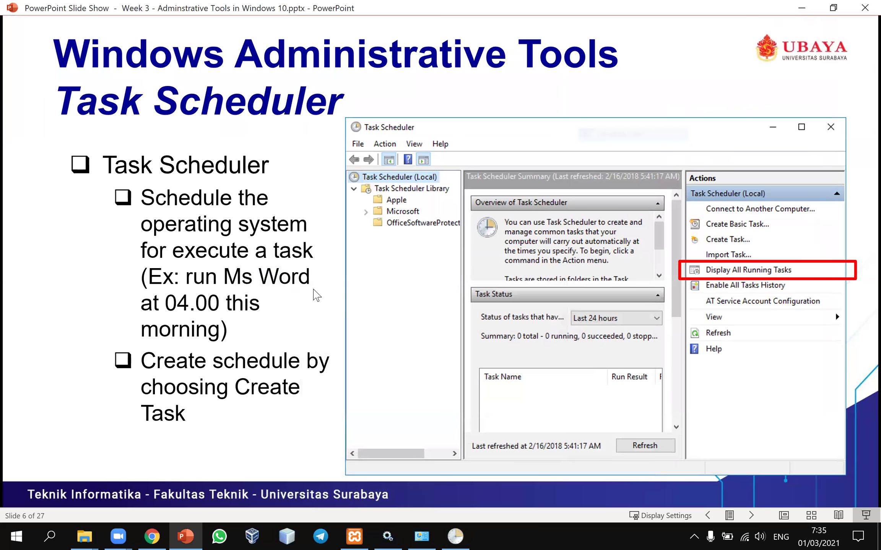
# - Step the slide show through the naming, trigger and action slides to slide 10, then restore Task Scheduler
pyautogui.click(269, 389)
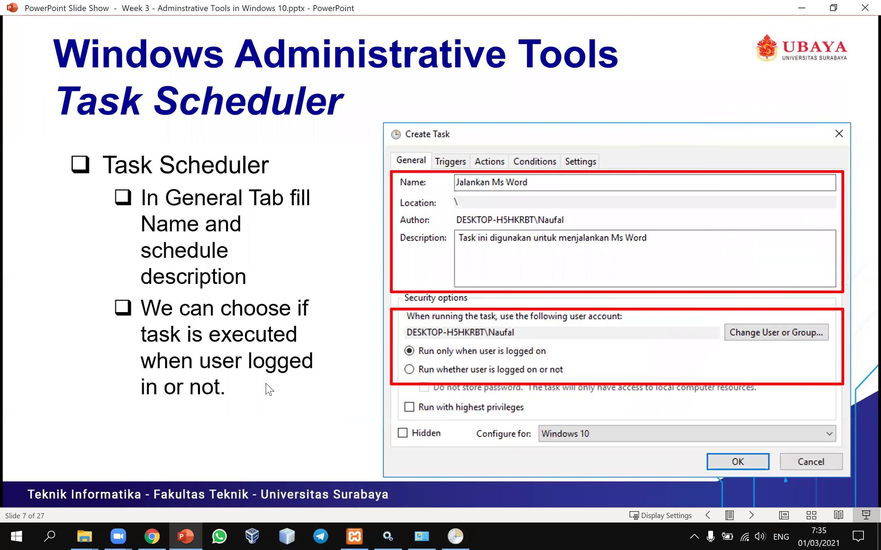
pyautogui.click(269, 389)
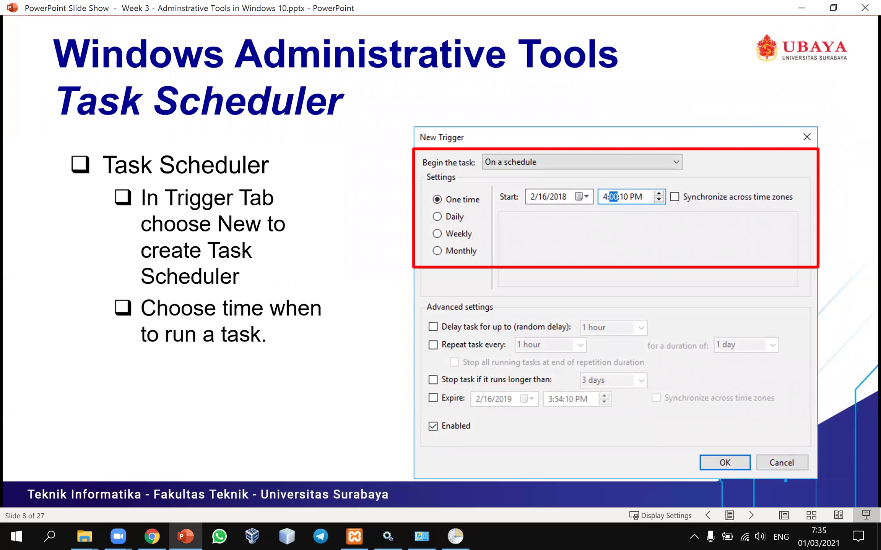
pyautogui.press('Right')
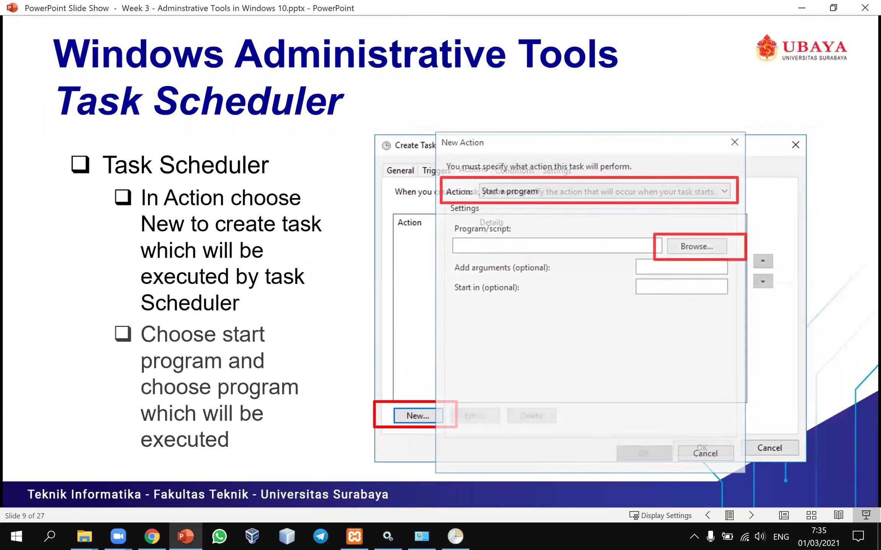
pyautogui.press('Right')
pyautogui.press('Right')
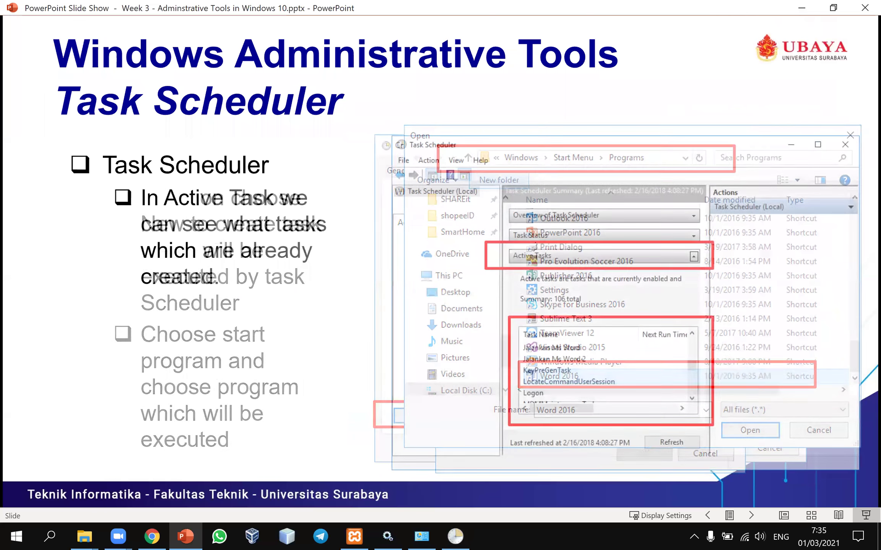
pyautogui.press('Right')
pyautogui.press('Left')
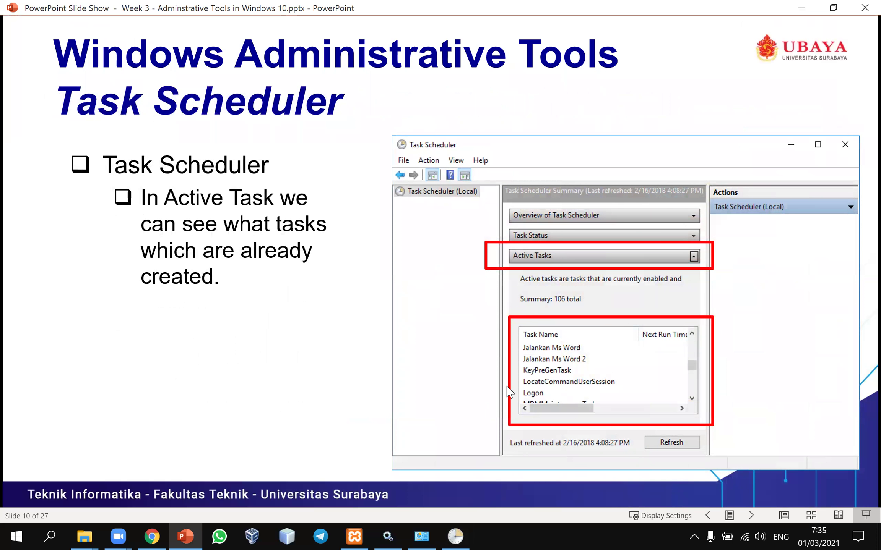
pyautogui.click(459, 533)
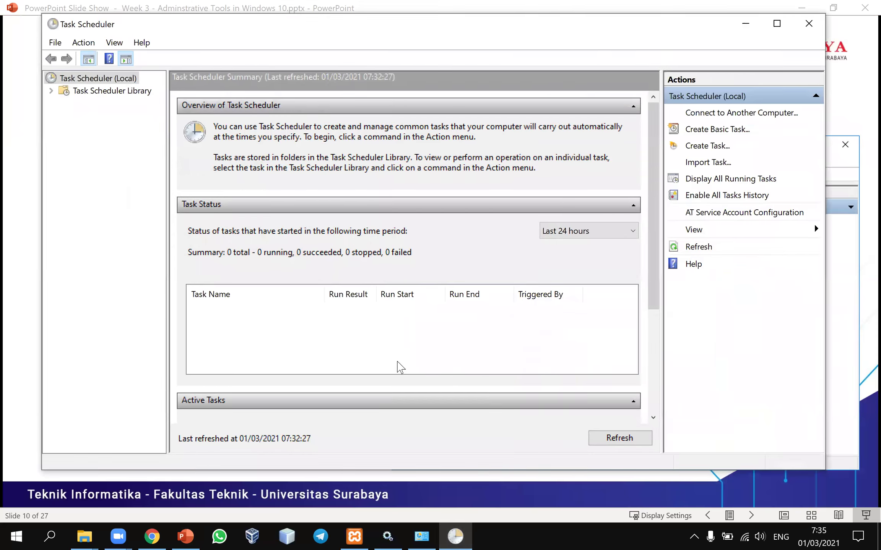
# - Refresh the Task Scheduler summary and expand Active Tasks, now listing 114 tasks
pyautogui.click(611, 437)
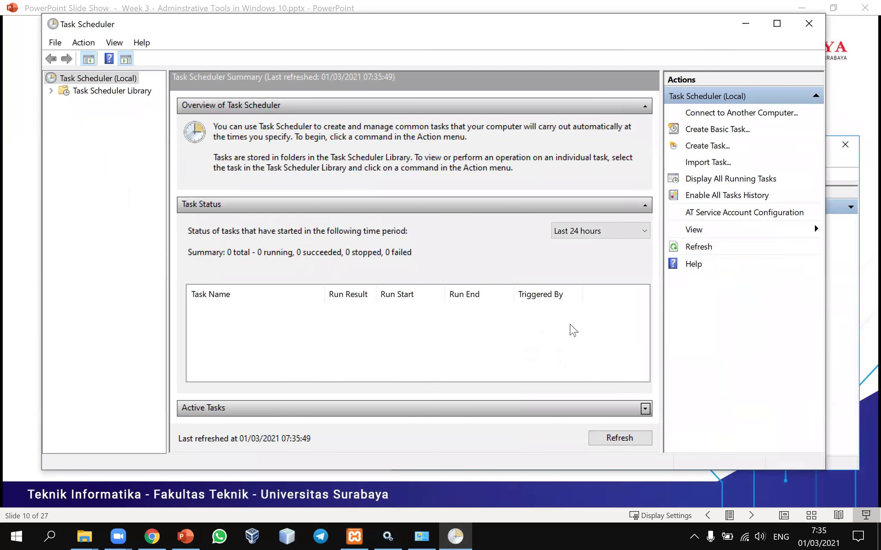
pyautogui.click(591, 414)
pyautogui.scroll(-4, 564, 363)
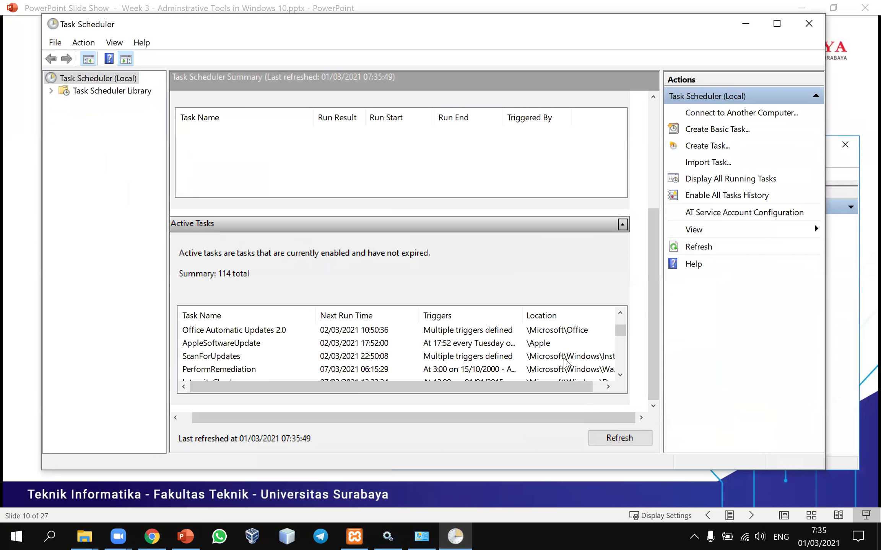
pyautogui.scroll(5, 202, 379)
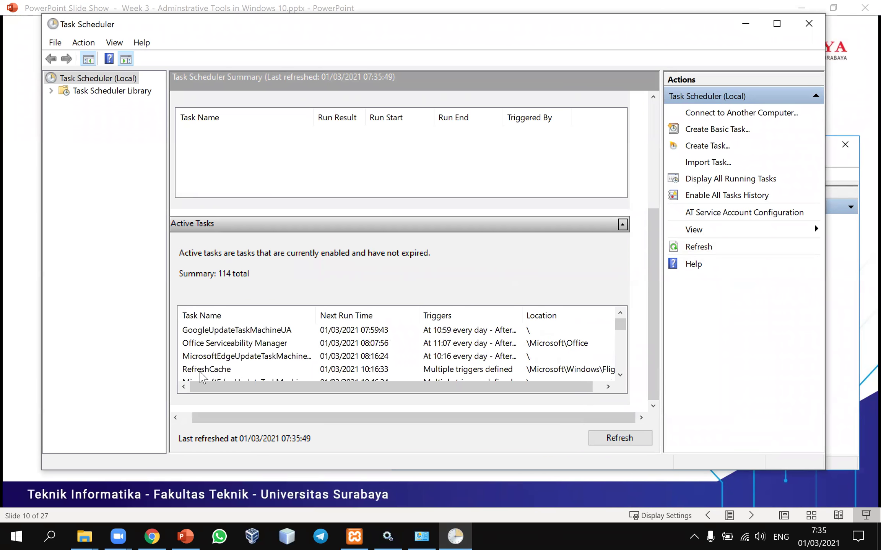
# - Set Task Scheduler aside and advance the slide show to slide 11, Defragment and Optimize Drivers
pyautogui.moveTo(620, 325); pyautogui.dragTo(618, 349)
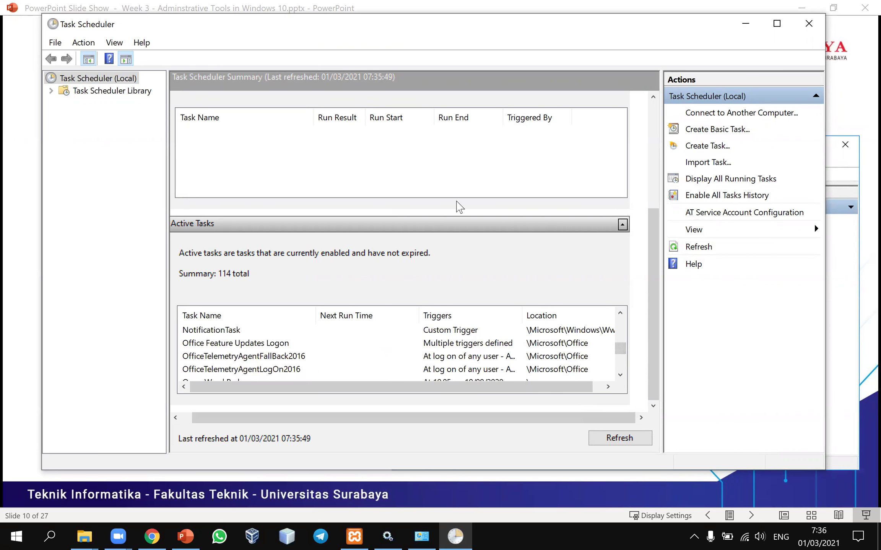
pyautogui.moveTo(364, 390)
pyautogui.mouseDown()
pyautogui.moveTo(525, 389)
pyautogui.moveTo(364, 403)
pyautogui.mouseUp()
pyautogui.click(38, 318)
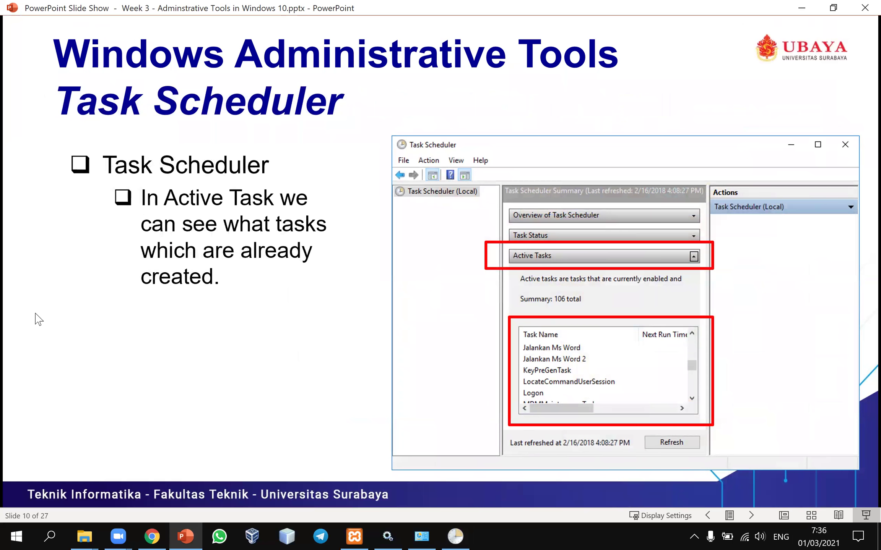
pyautogui.click(38, 319)
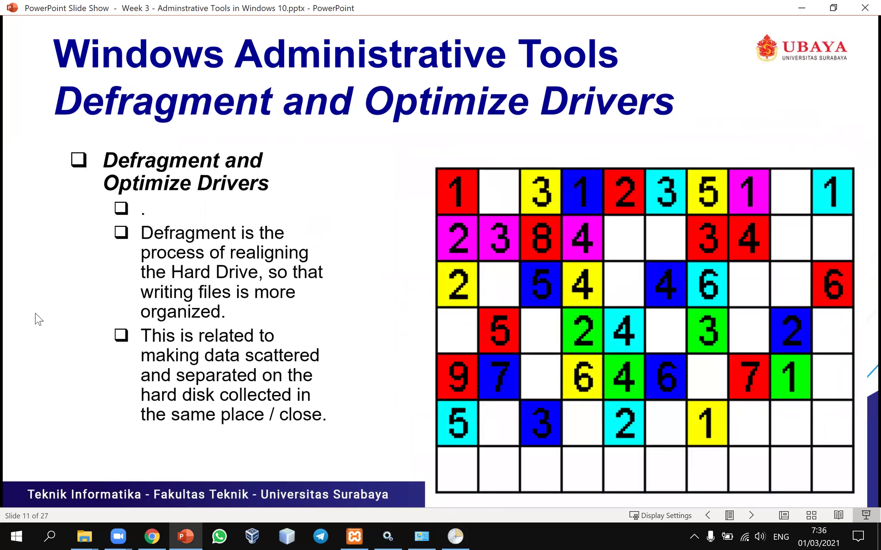
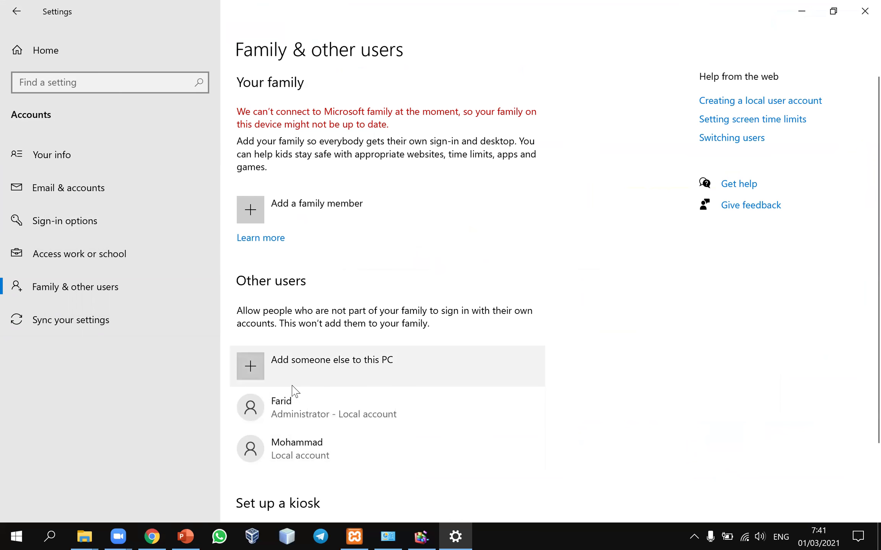
# - Choose to add another user to this PC without their sign-in information
pyautogui.click(269, 374)
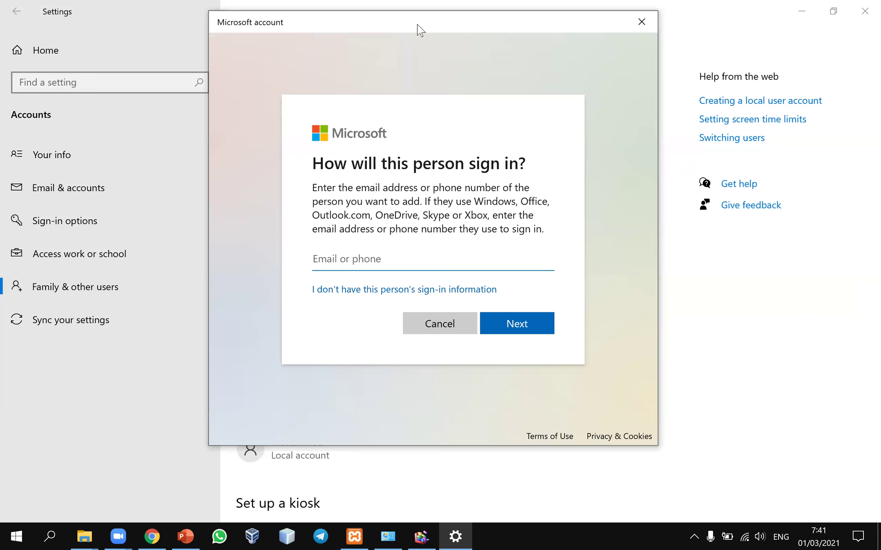
pyautogui.moveTo(421, 30); pyautogui.dragTo(394, 49)
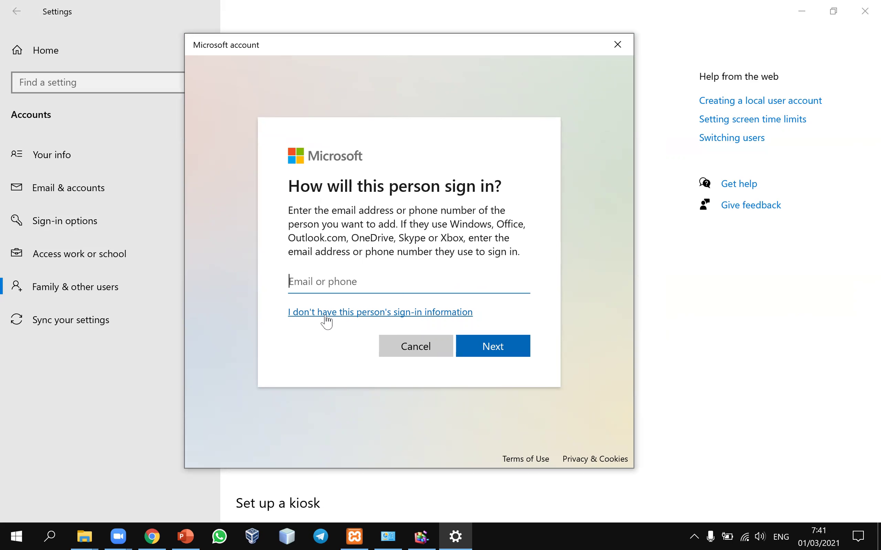
pyautogui.click(356, 317)
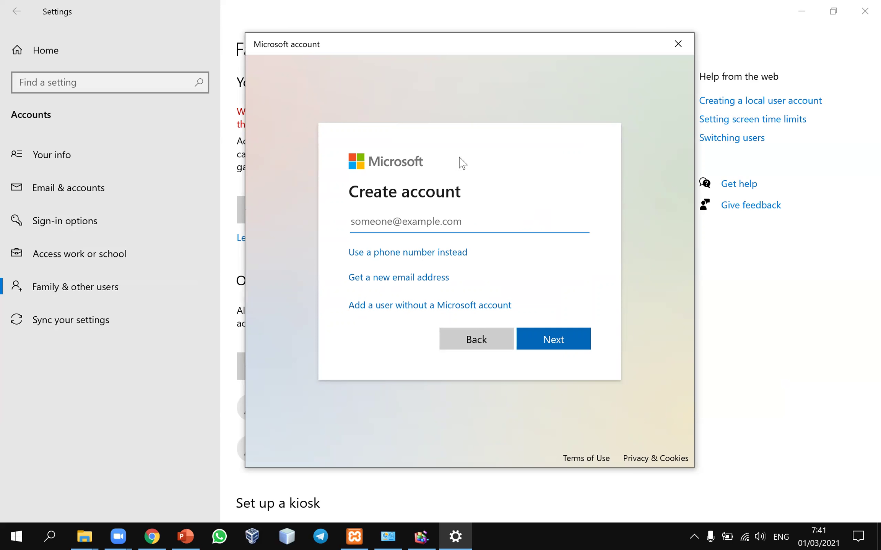
# - Choose to add a user without a Microsoft account and enter the user name Budi
pyautogui.click(410, 310)
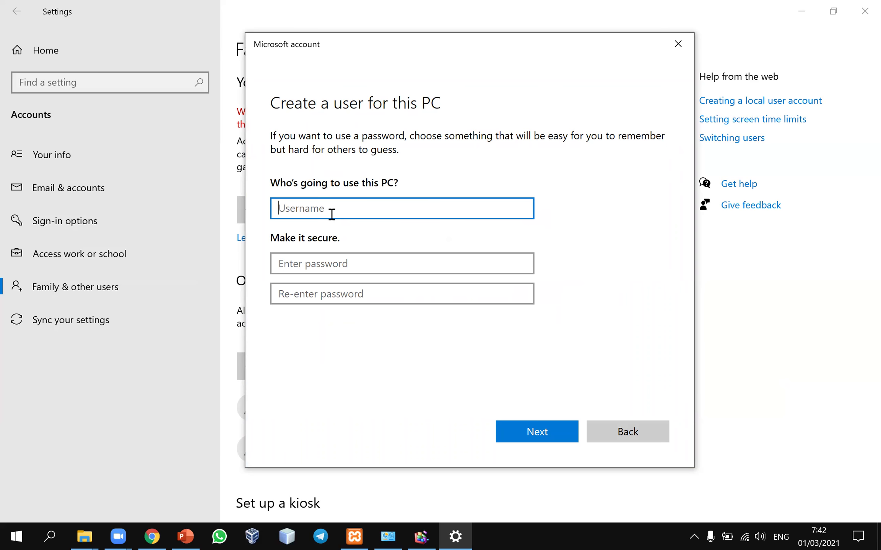
pyautogui.moveTo(456, 49); pyautogui.dragTo(535, 50)
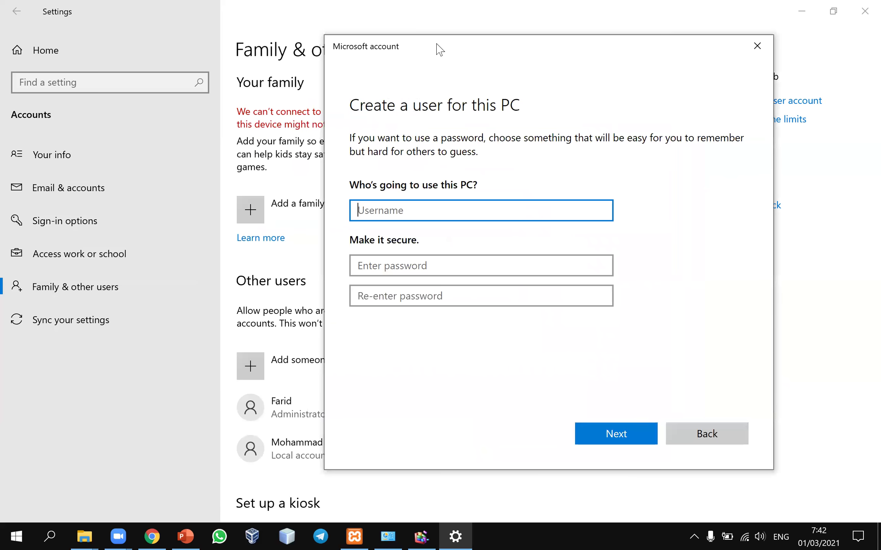
pyautogui.moveTo(438, 49); pyautogui.dragTo(461, 55)
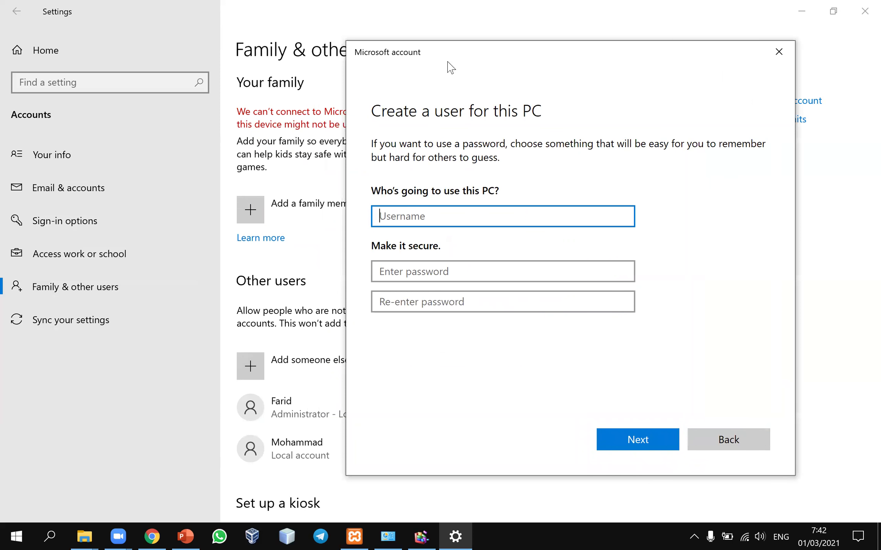
pyautogui.moveTo(453, 56); pyautogui.dragTo(458, 56)
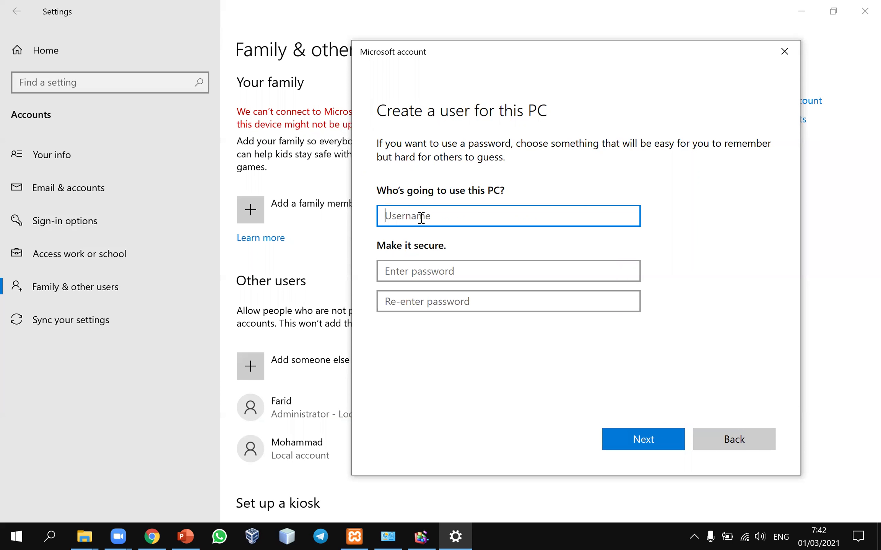
pyautogui.write('Budi')
# - Enter and confirm a password for the new account
pyautogui.click(433, 279)
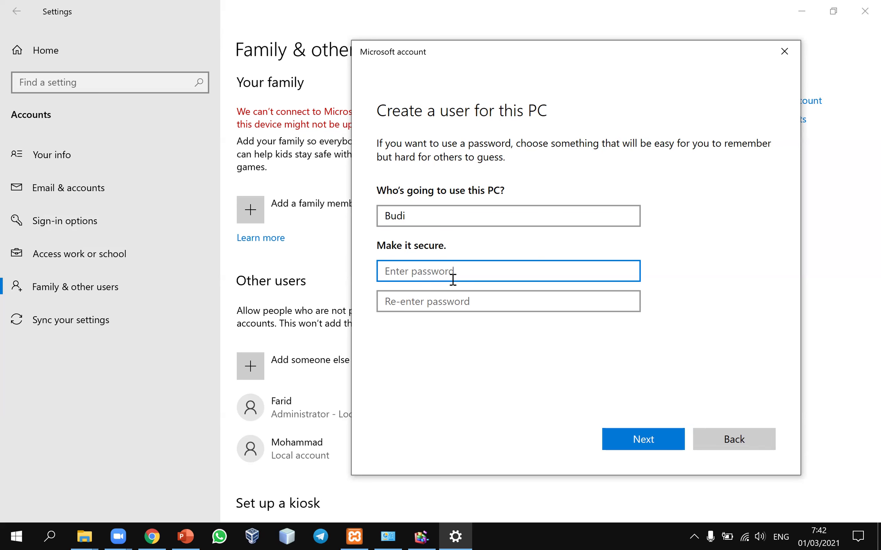
pyautogui.write('12')
pyautogui.press('Tab')
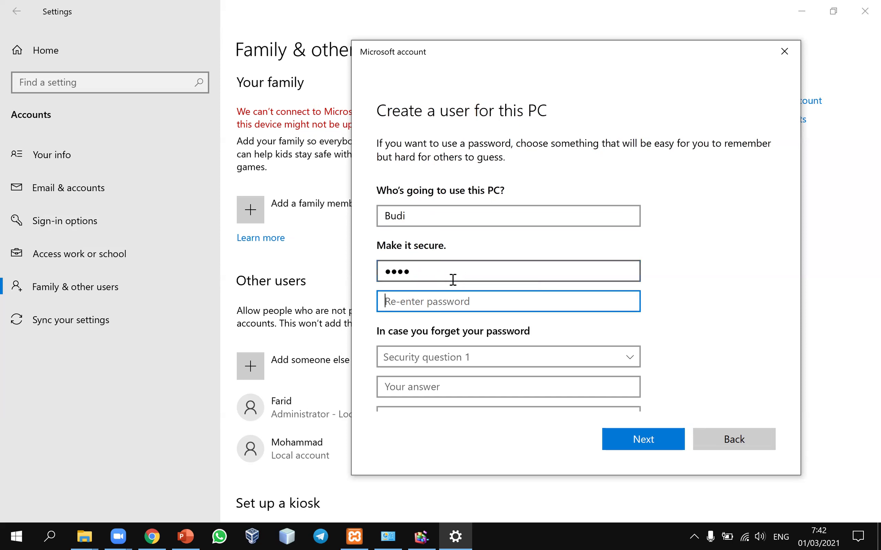
pyautogui.doubleClick(451, 279)
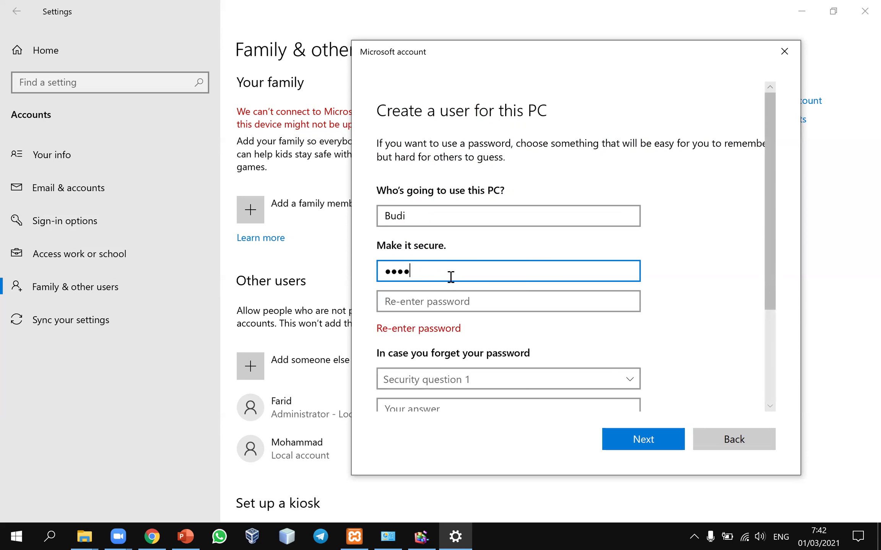
pyautogui.write('1234')
pyautogui.press('BackSpace')
pyautogui.press('BackSpace')
pyautogui.write('••••••••••••')
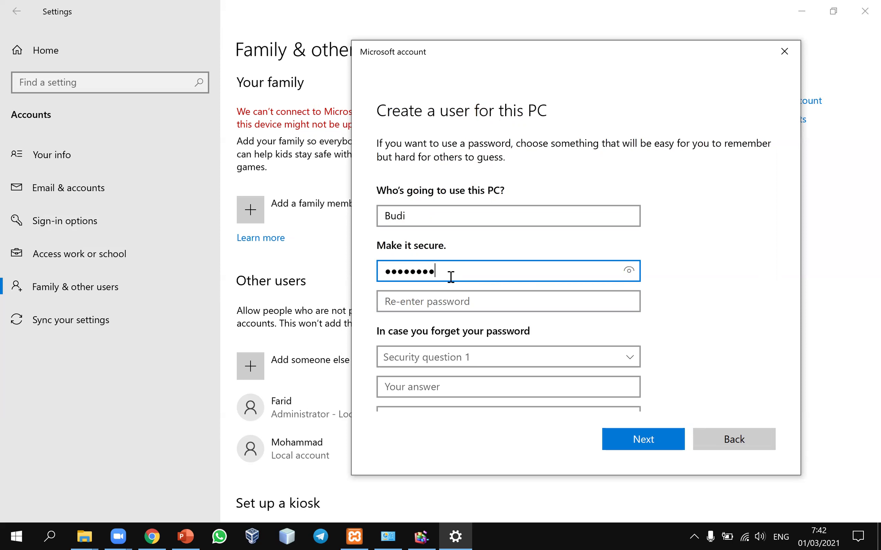
pyautogui.write('•')
pyautogui.press('Tab')
pyautogui.write('••')
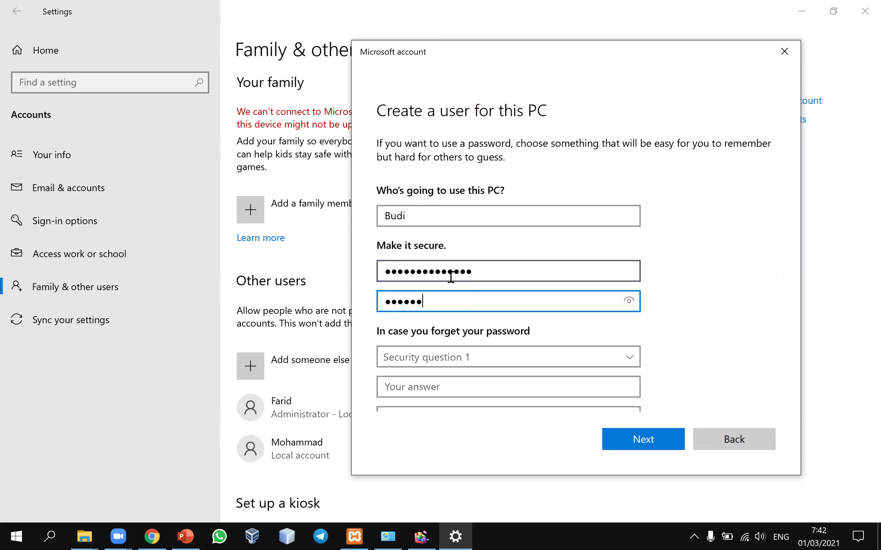
pyautogui.write('•••••••••••')
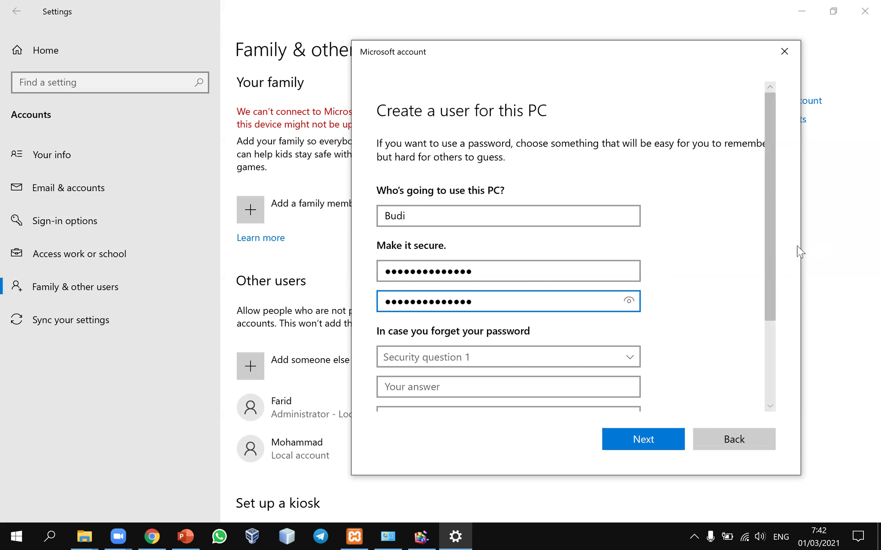
pyautogui.moveTo(772, 252); pyautogui.dragTo(770, 325)
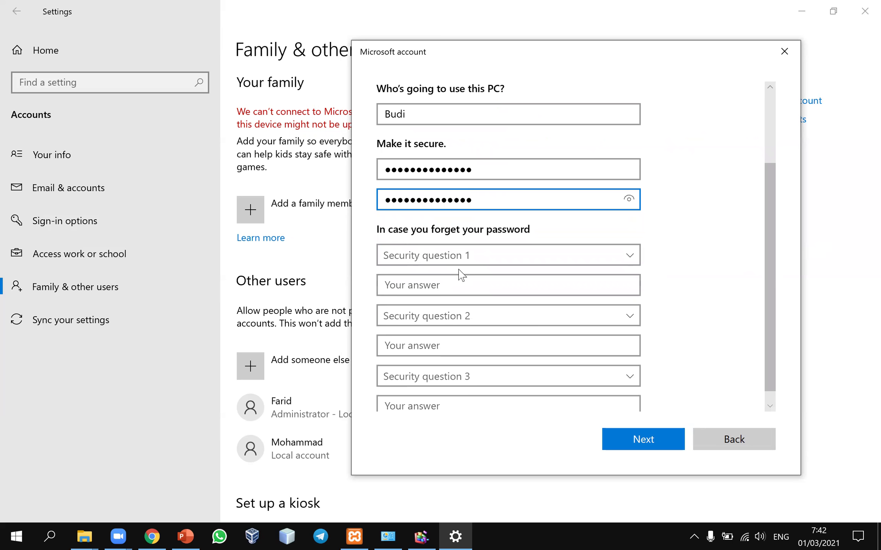
# - Answer security questions 1 and 2: first pet's name and birth city
pyautogui.click(632, 255)
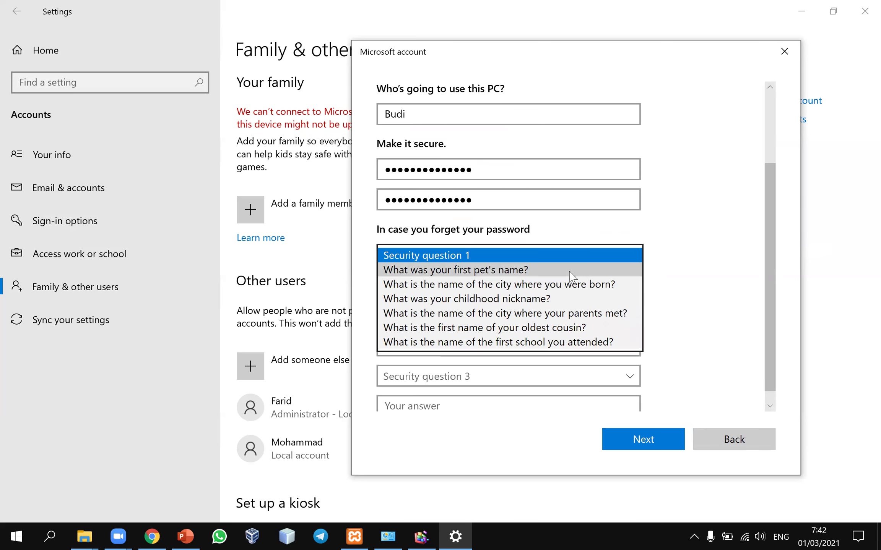
pyautogui.click(571, 274)
pyautogui.click(458, 278)
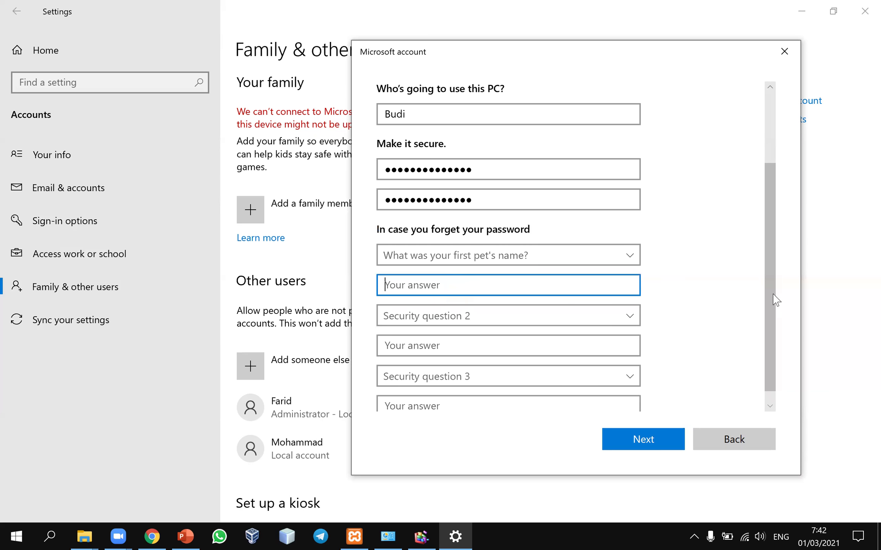
pyautogui.click(769, 406)
pyautogui.write('ajshdbaj')
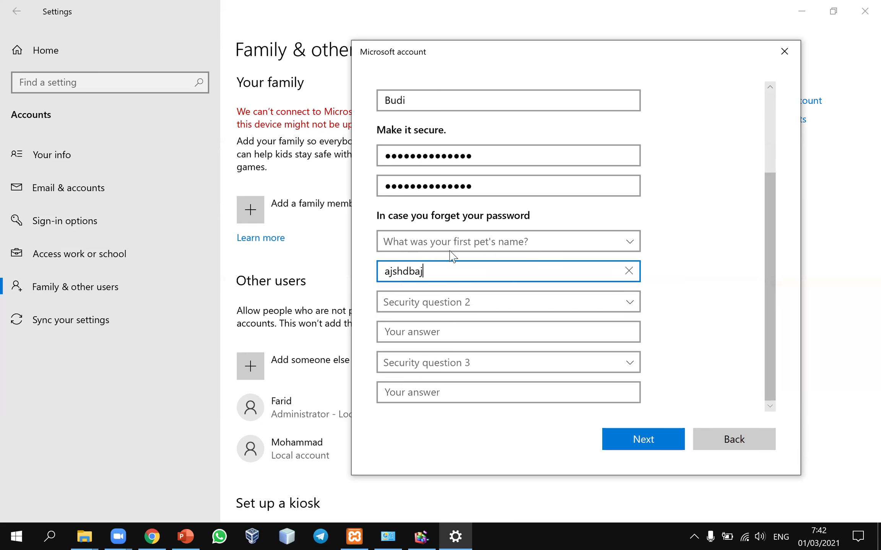
pyautogui.click(476, 309)
pyautogui.click(447, 333)
pyautogui.click(434, 331)
pyautogui.write('sadadsasd')
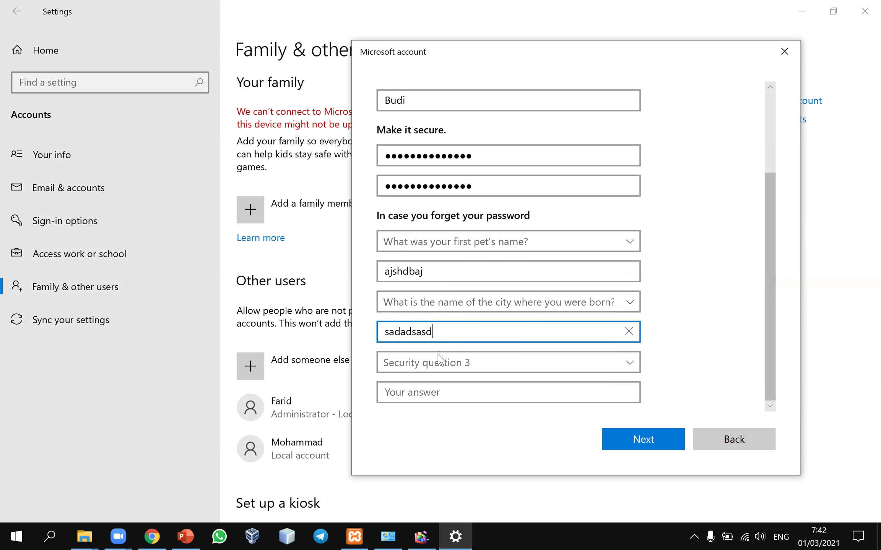
# - Set security question 3 to childhood nickname, answer it, and submit the form
pyautogui.click(461, 363)
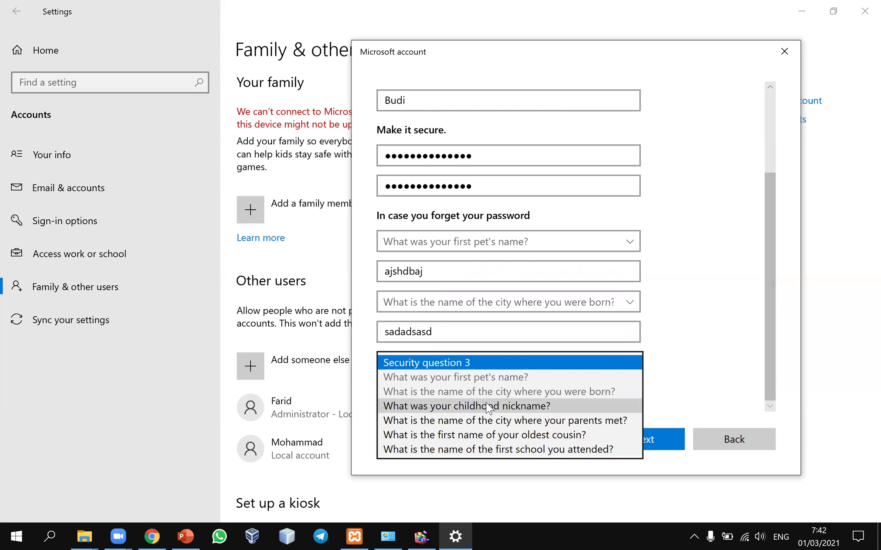
pyautogui.click(479, 401)
pyautogui.click(474, 399)
pyautogui.write('asdadsa')
pyautogui.click(652, 447)
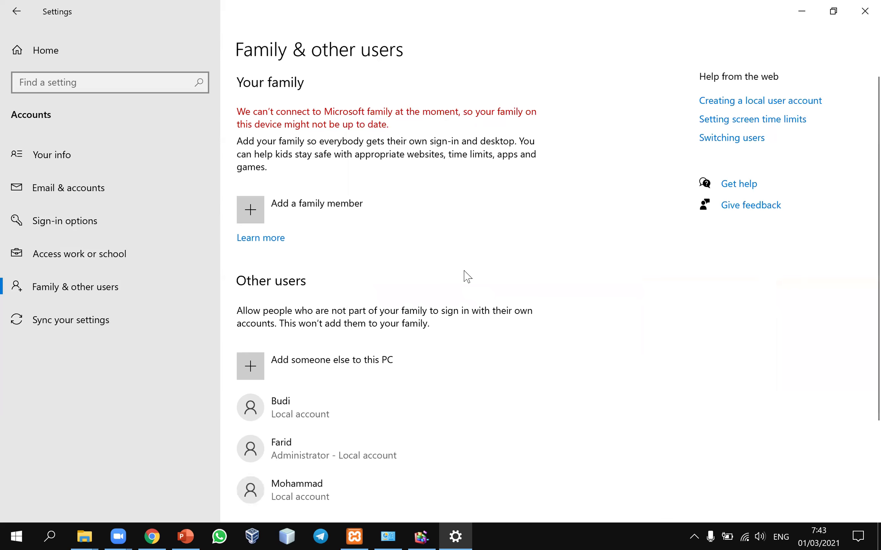
pyautogui.scroll(-3, 296, 386)
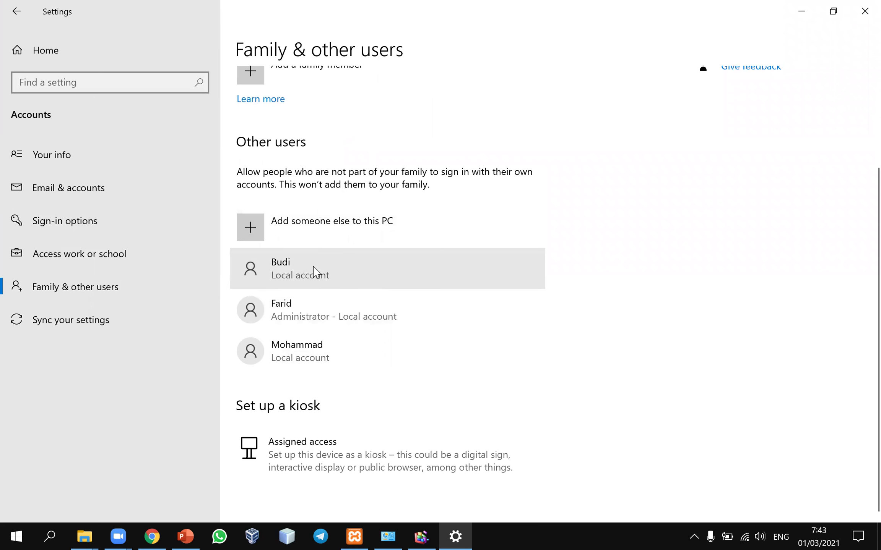
pyautogui.click(312, 271)
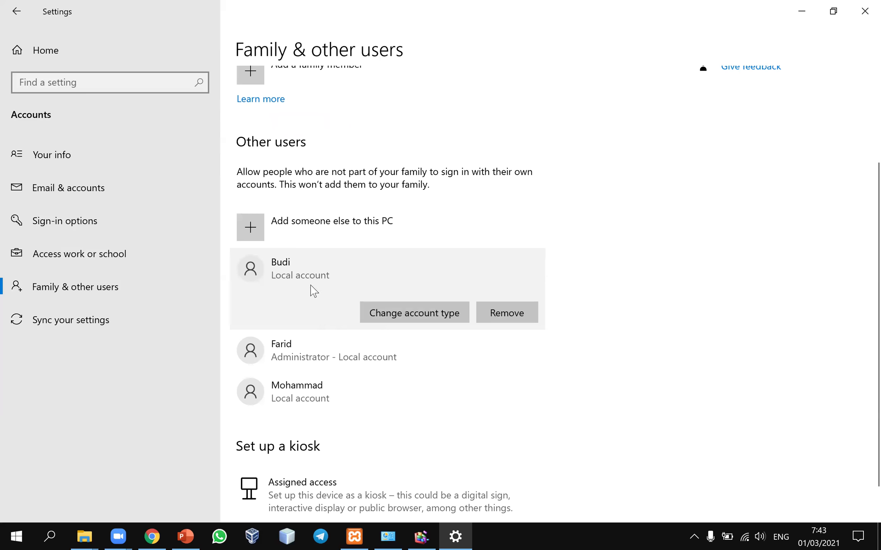
pyautogui.click(384, 314)
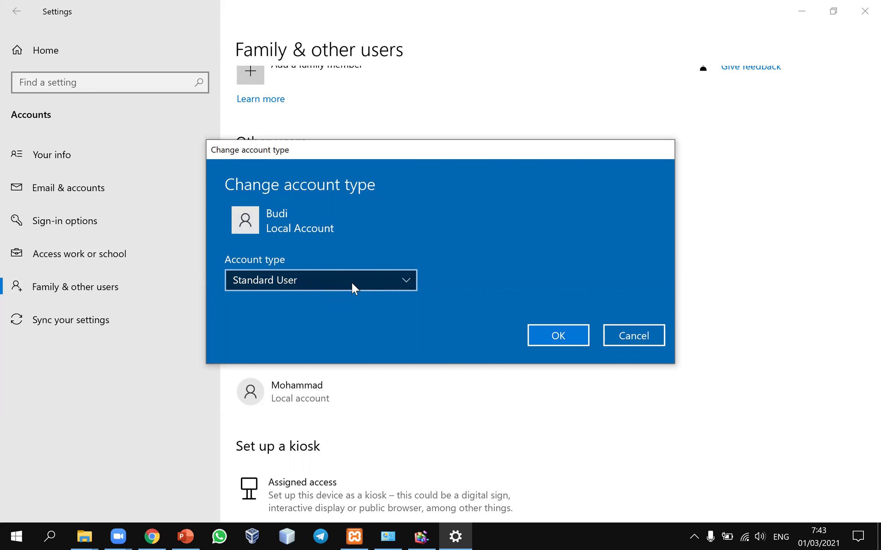
pyautogui.click(339, 285)
pyautogui.click(345, 260)
pyautogui.click(557, 335)
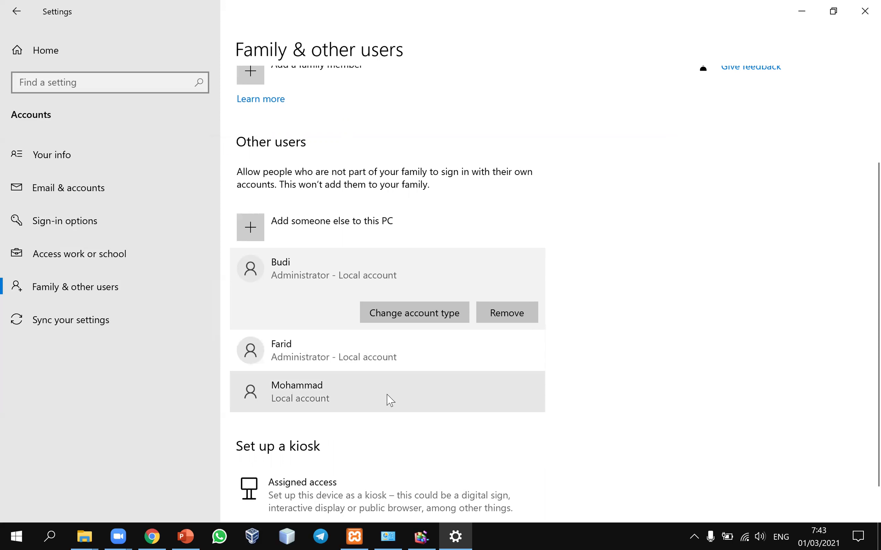
pyautogui.click(421, 536)
# - Close the Optimise Drives window and Settings, returning to the slide show
pyautogui.click(647, 99)
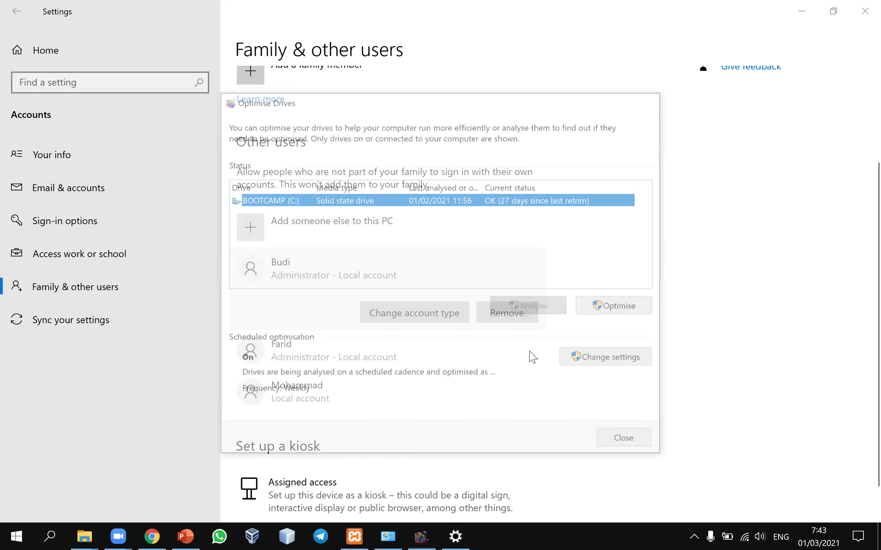
pyautogui.click(864, 12)
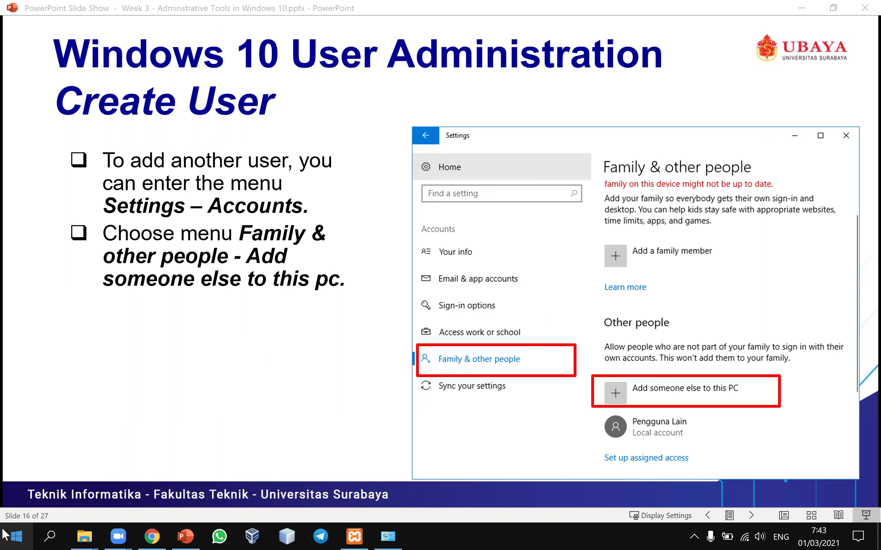
pyautogui.click(5, 535)
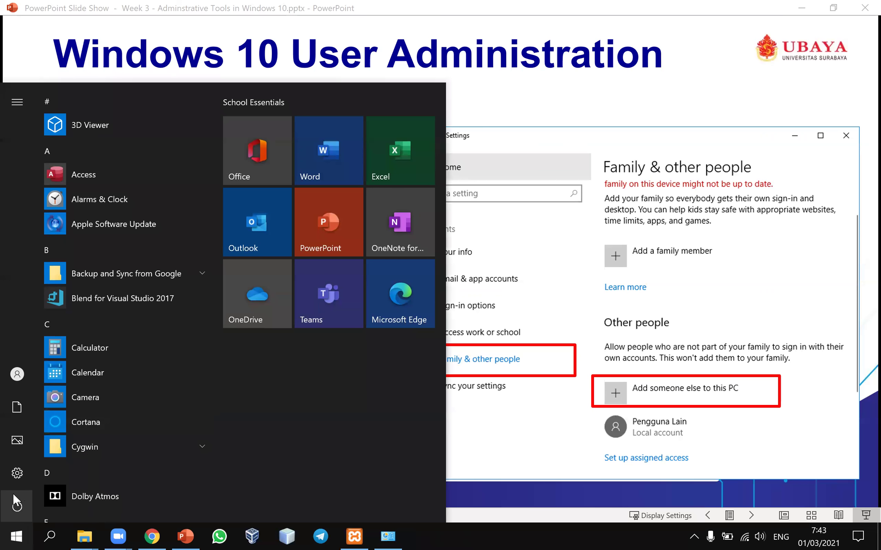
pyautogui.moveTo(25, 489)
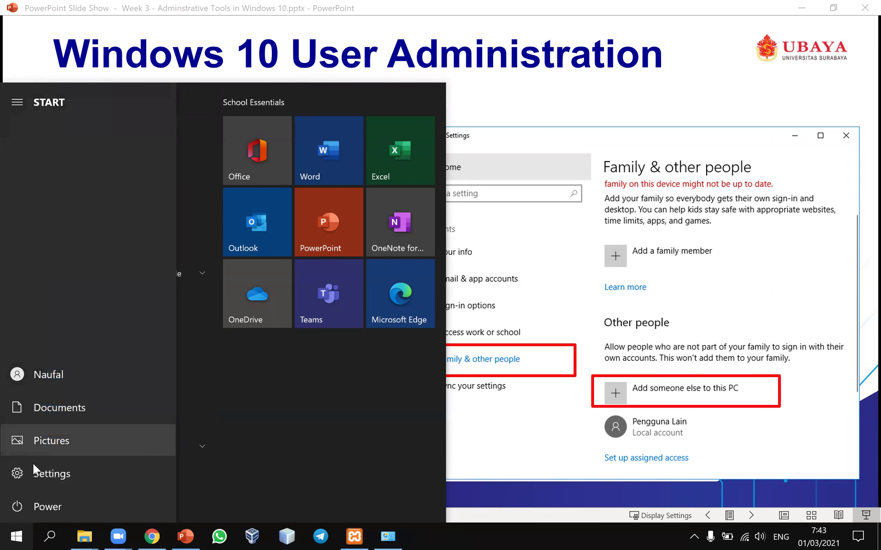
pyautogui.click(5, 533)
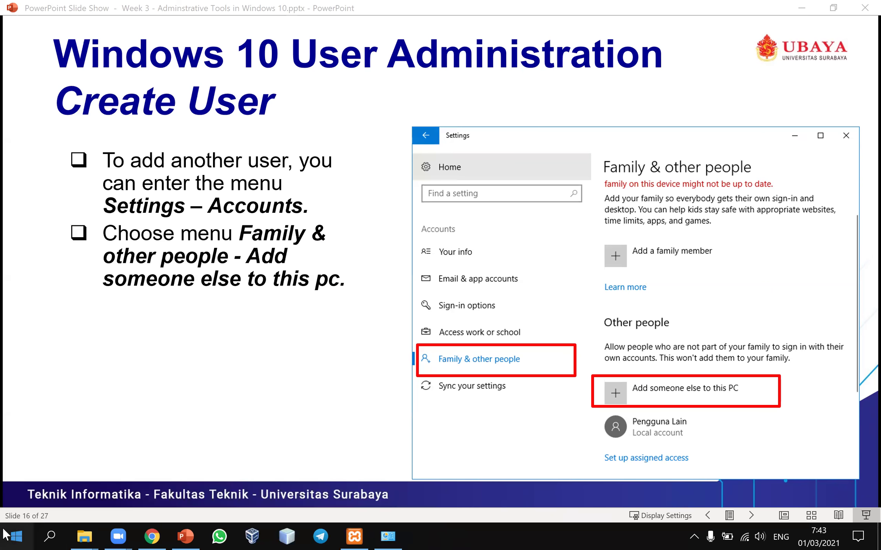
# - Open the Start menu's account list and confirm Budi appears among switchable users
pyautogui.click(5, 534)
pyautogui.click(23, 374)
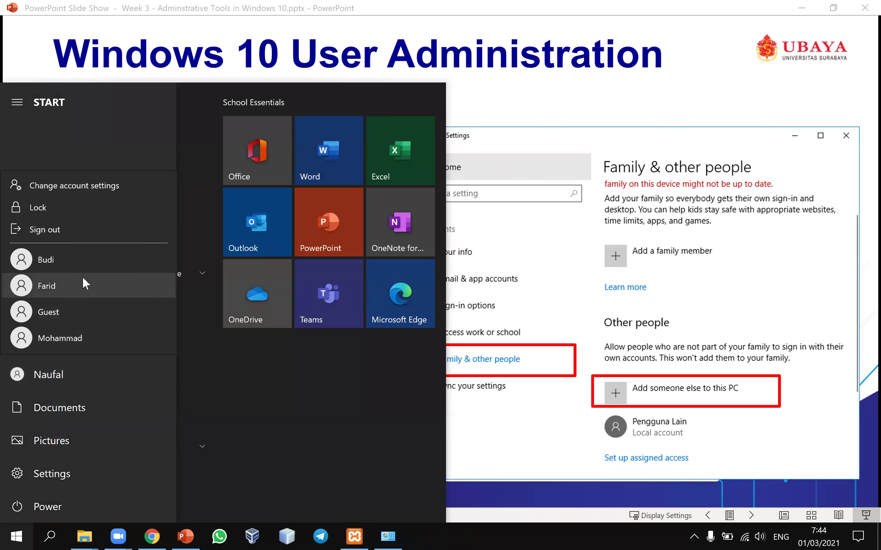
pyautogui.click(16, 535)
pyautogui.click(16, 536)
pyautogui.moveTo(18, 373)
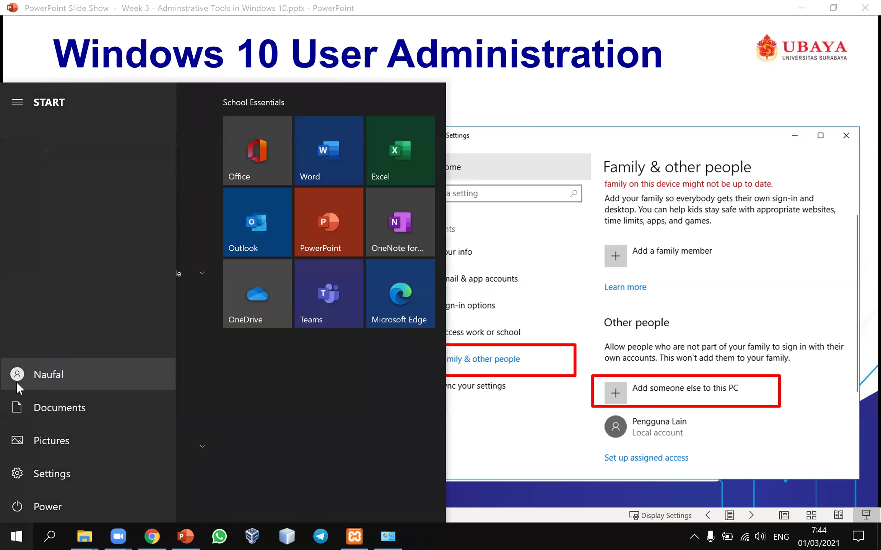
pyautogui.click(19, 378)
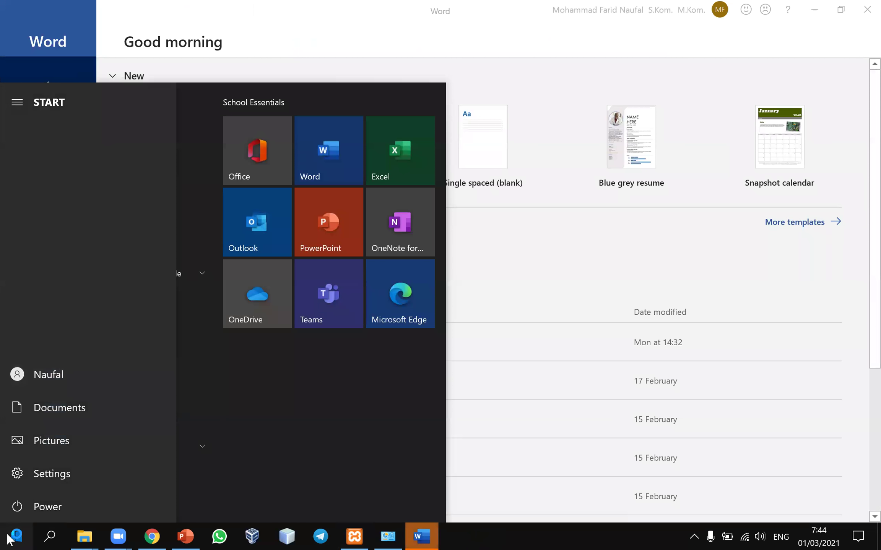
# - Close Word's start screen to return to slide 16, 'Windows 10 User Administration: Create User'
pyautogui.click(16, 536)
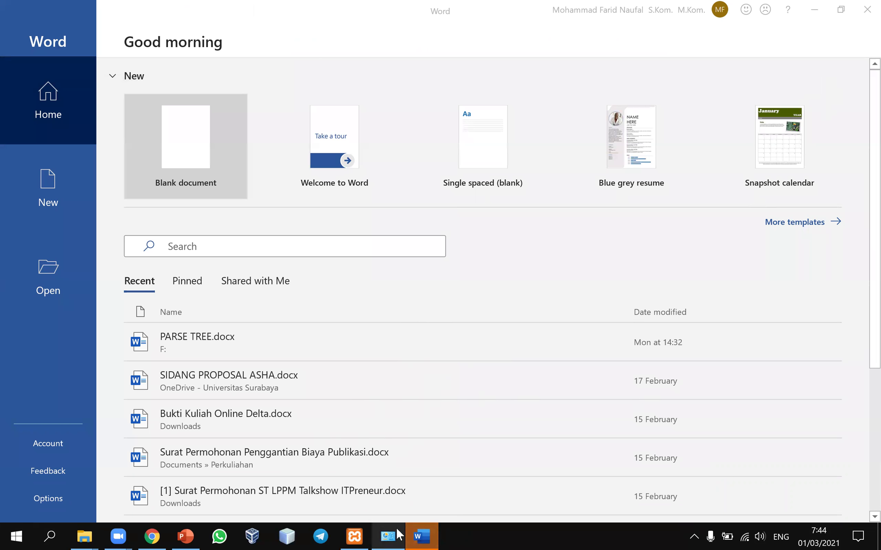
pyautogui.click(420, 535)
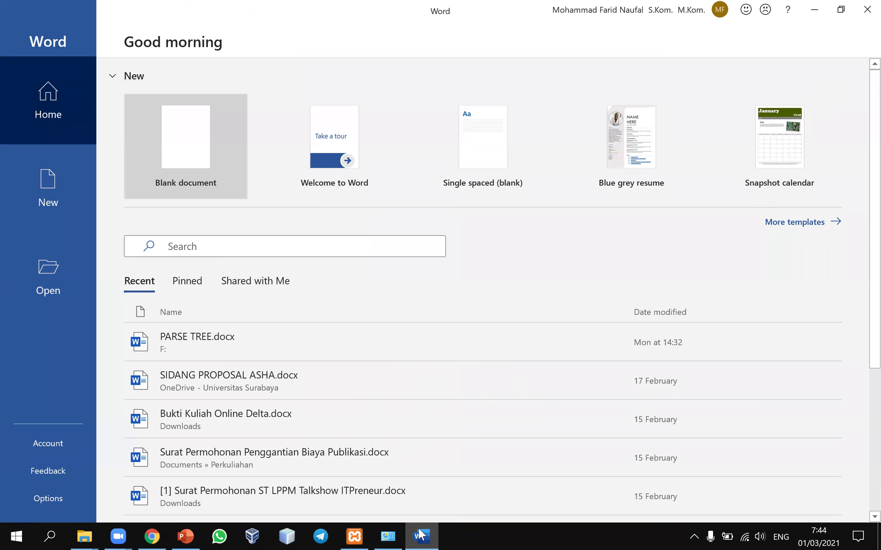
pyautogui.click(421, 535)
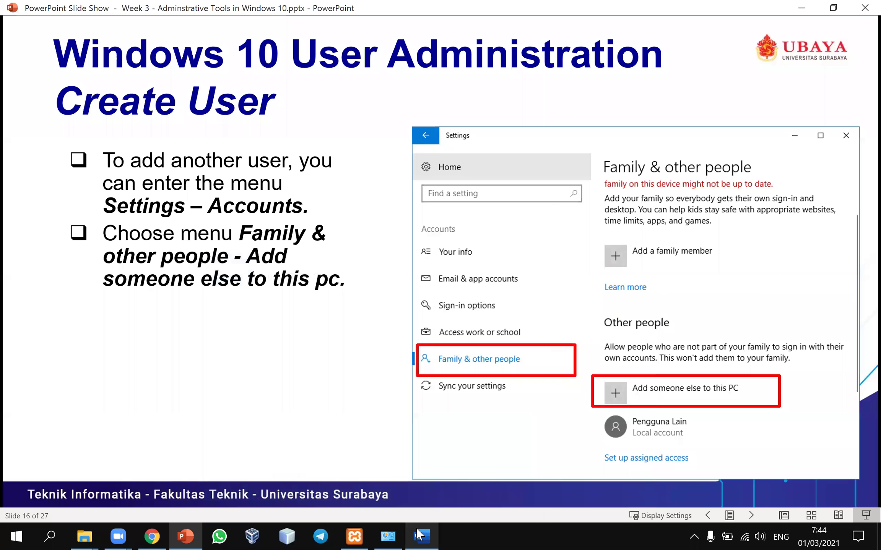
pyautogui.click(421, 535)
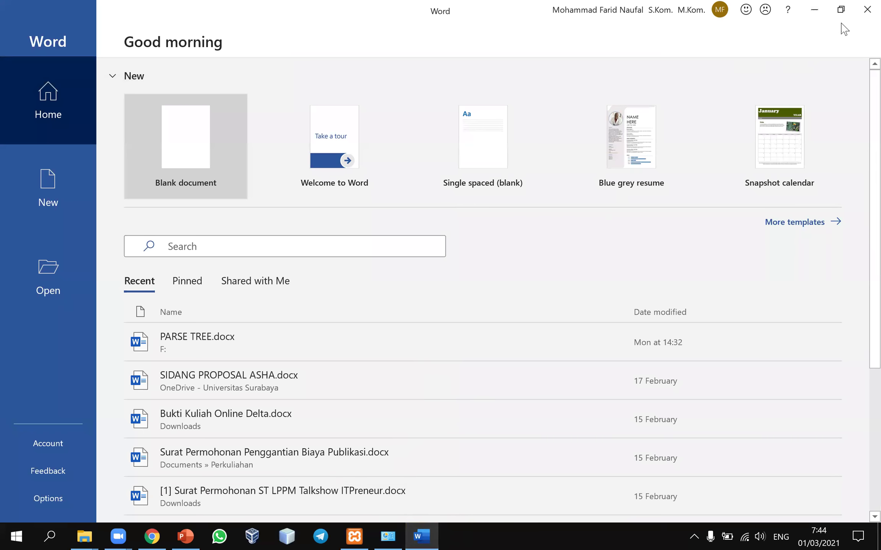
pyautogui.click(860, 8)
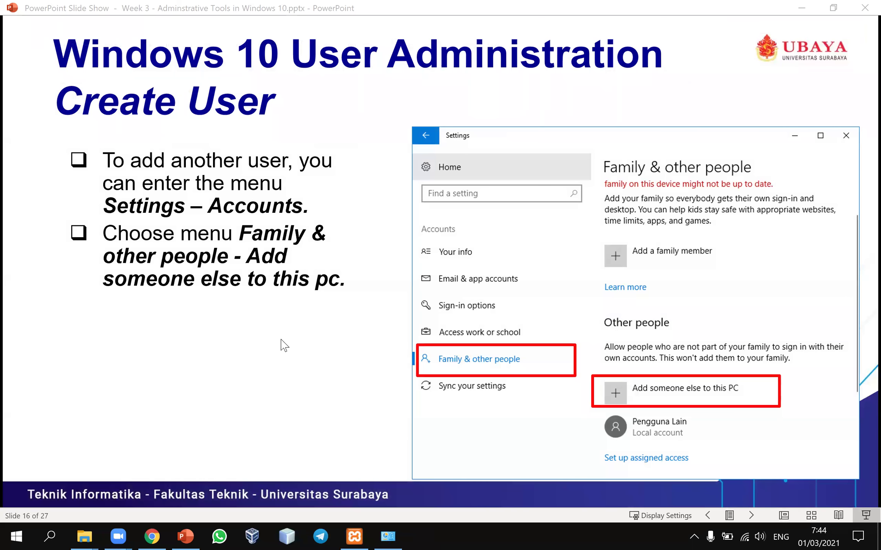